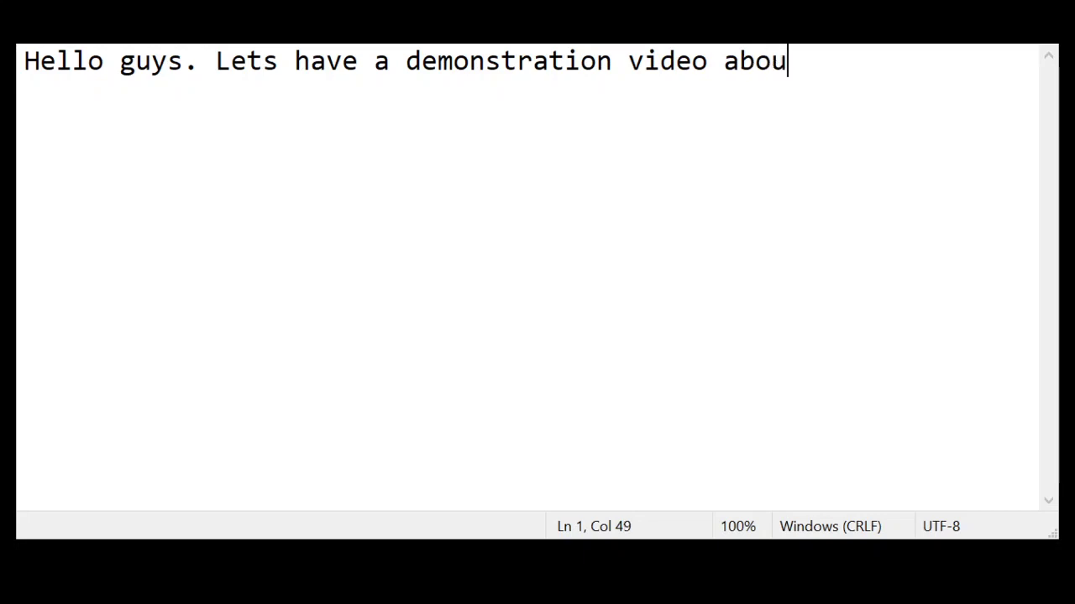
Complete the opening sentence so it ends "about adding the first ROLE IN THE SERVER 2008, which is the ADDS.."
type("ng the first ")
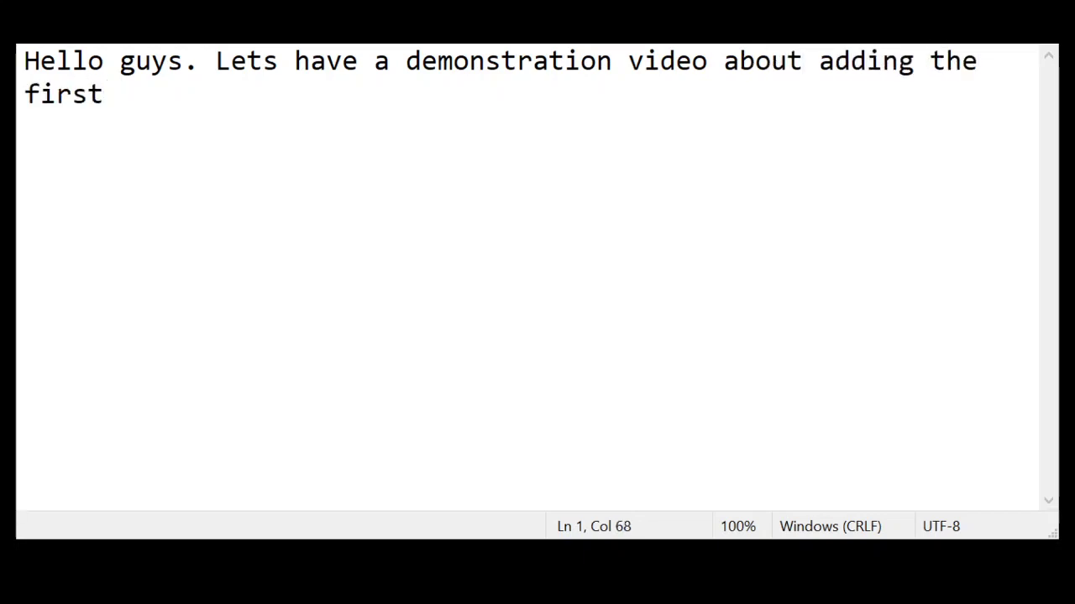
type("ROLE I")
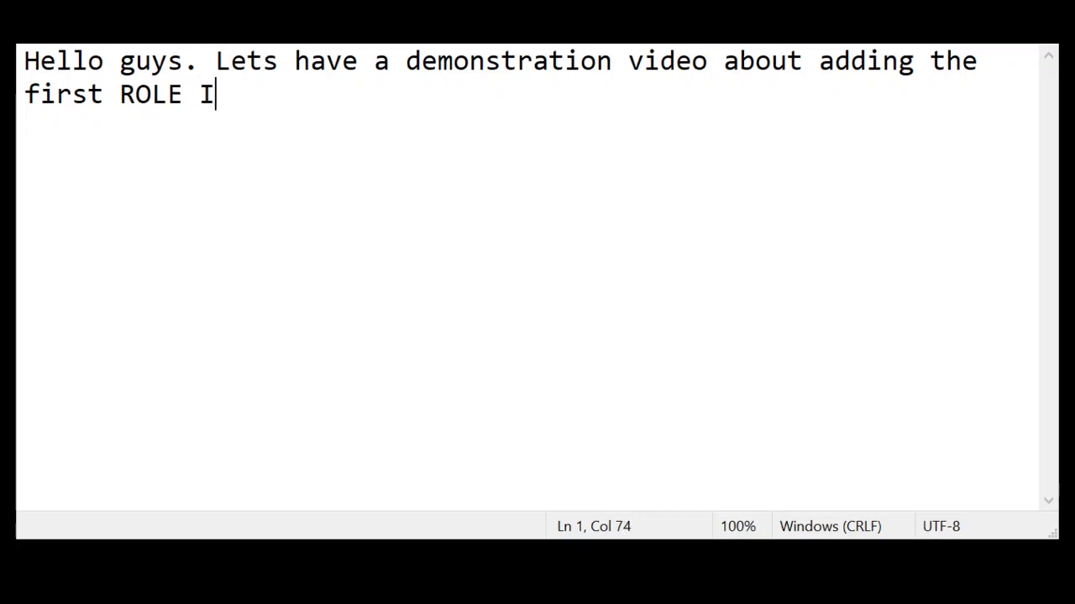
type("N THE SERVER 2")
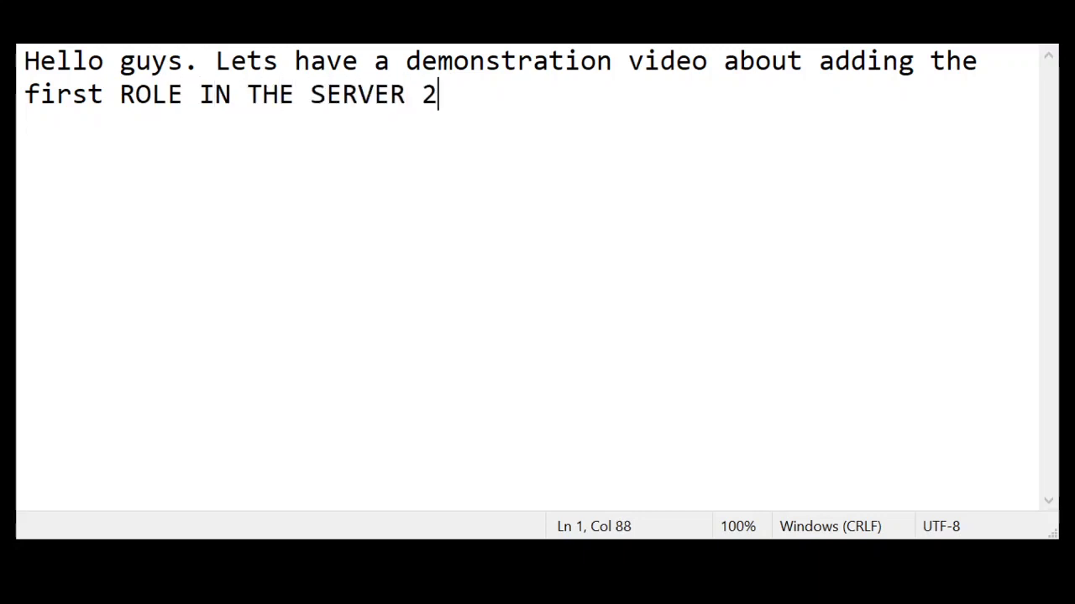
type("008, which ")
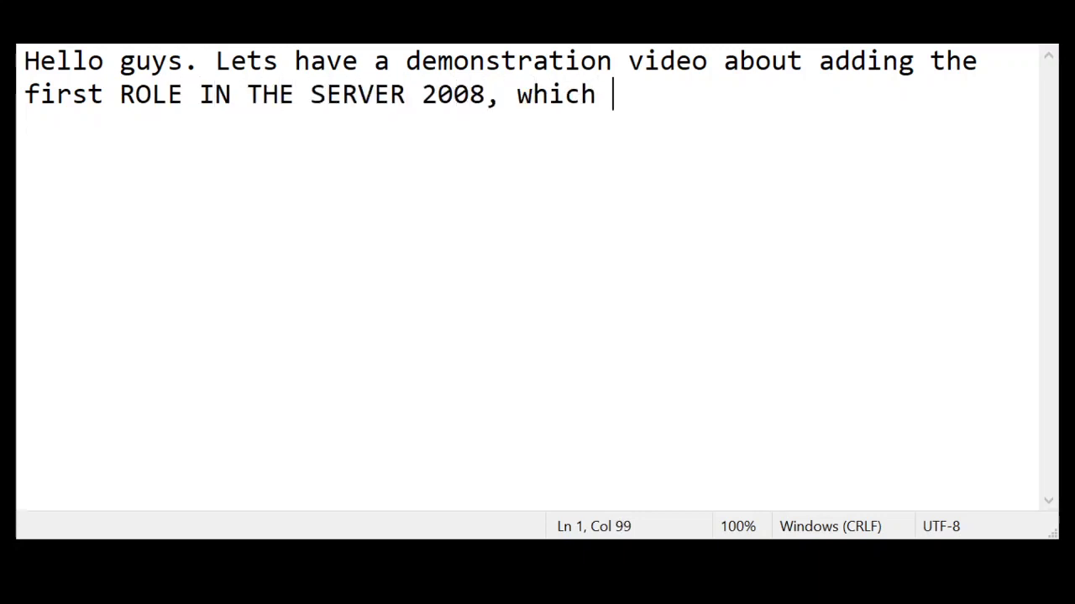
type("is the ADD")
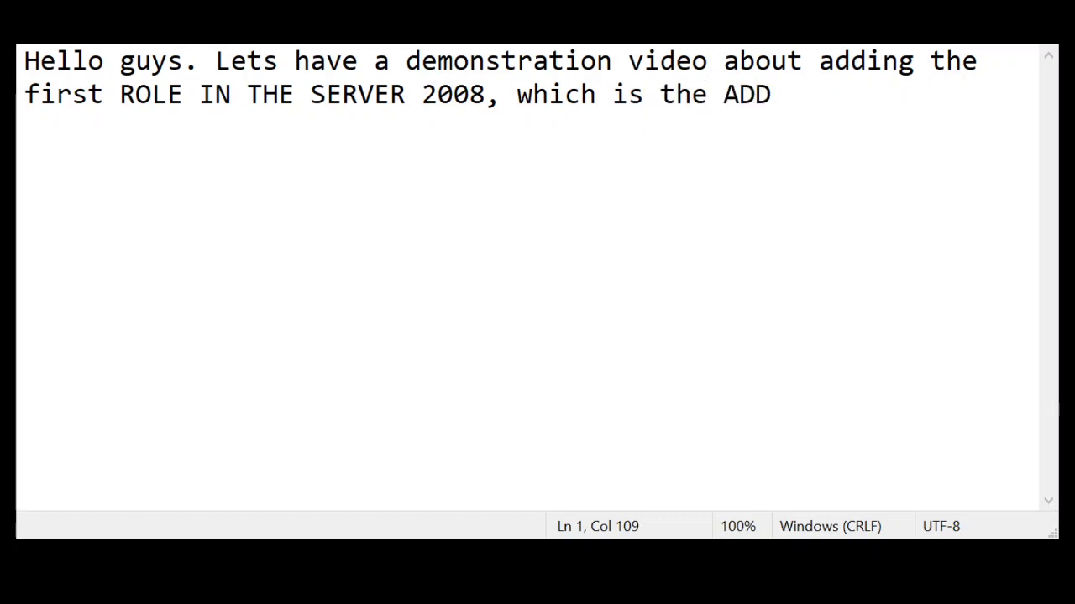
type("S")
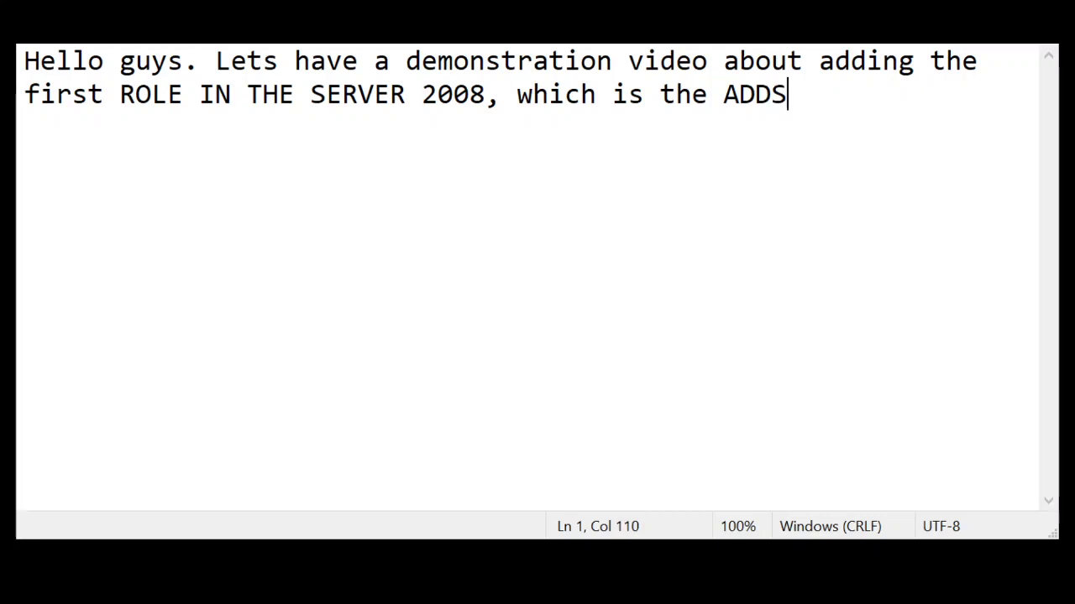
type("..")
Add a separate paragraph reading "AD DS is a distributed database that stores and manages information about network resources, such as users, computers, and printers."
key("Return")
key("Return")
type("AD DS is a distributed database that stores and manages information about network resources, such as users, computers, and printers.")
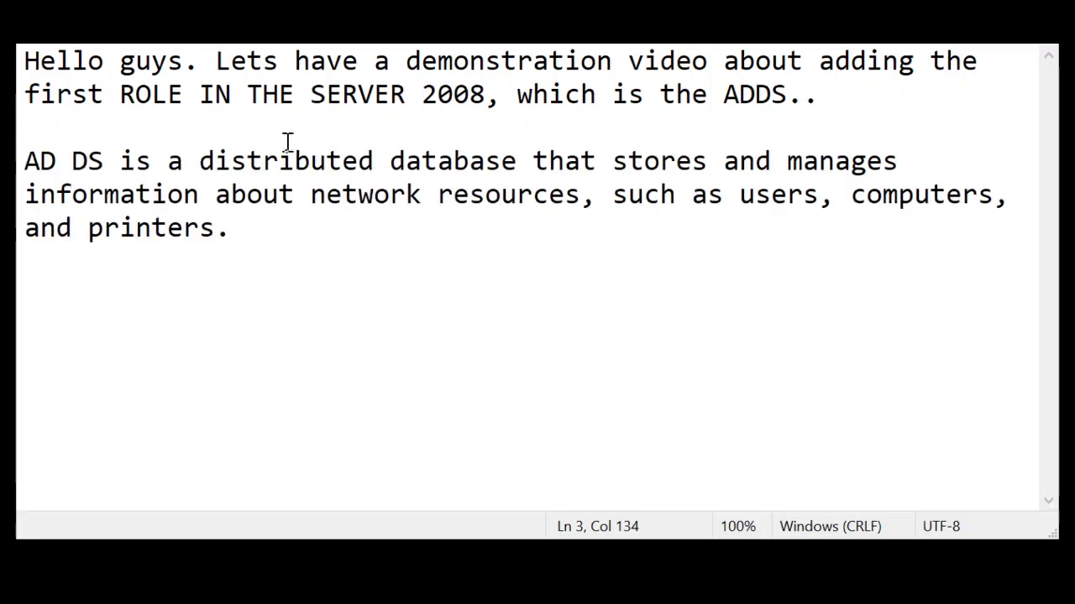
left_click_drag(167, 161, 579, 233)
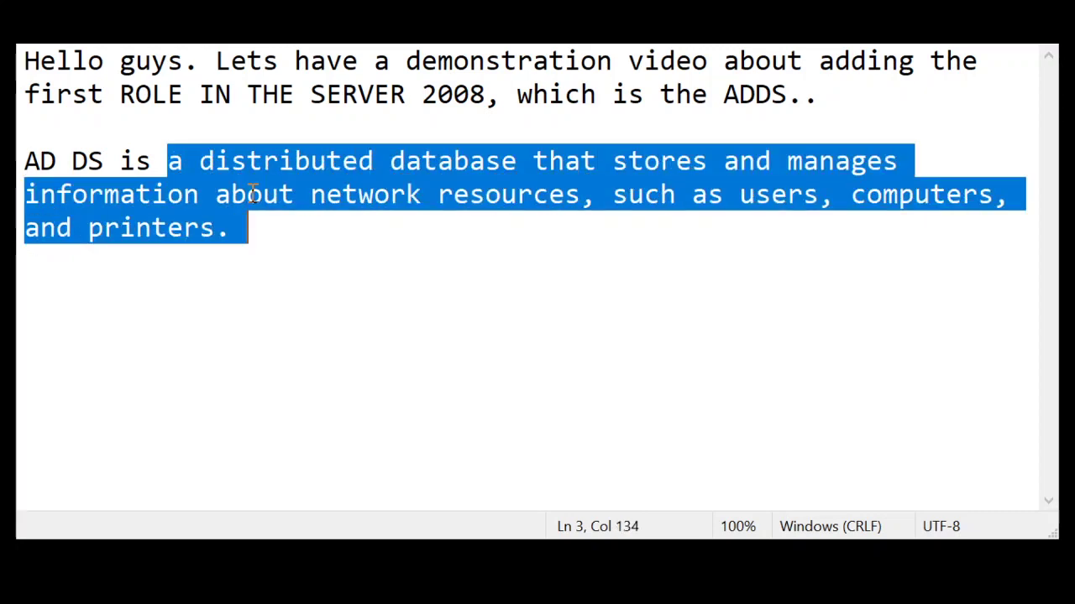
Add a closing line below the AD DS definition, after a blank line: "so lets set-up the server for the first role..."
left_click(295, 238)
key("Return")
key("Return")
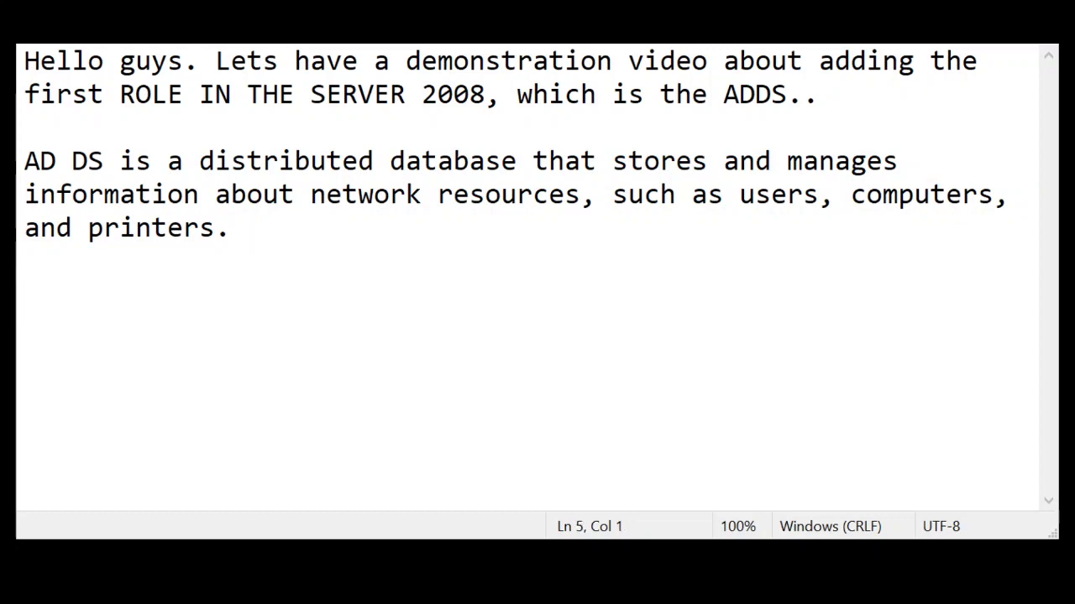
type("so le")
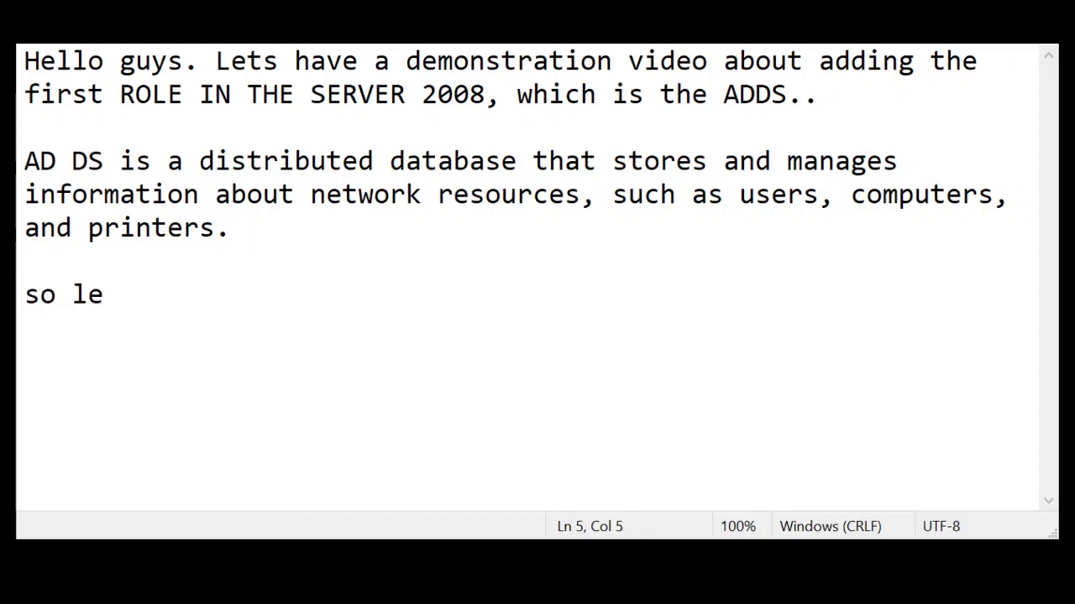
type("ts set-")
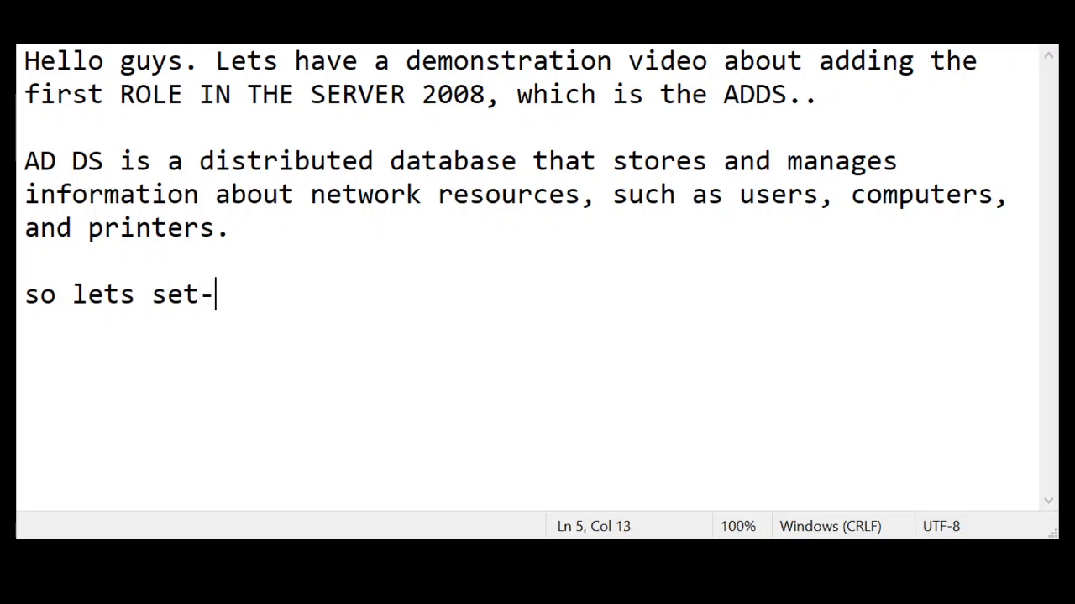
type("up the s")
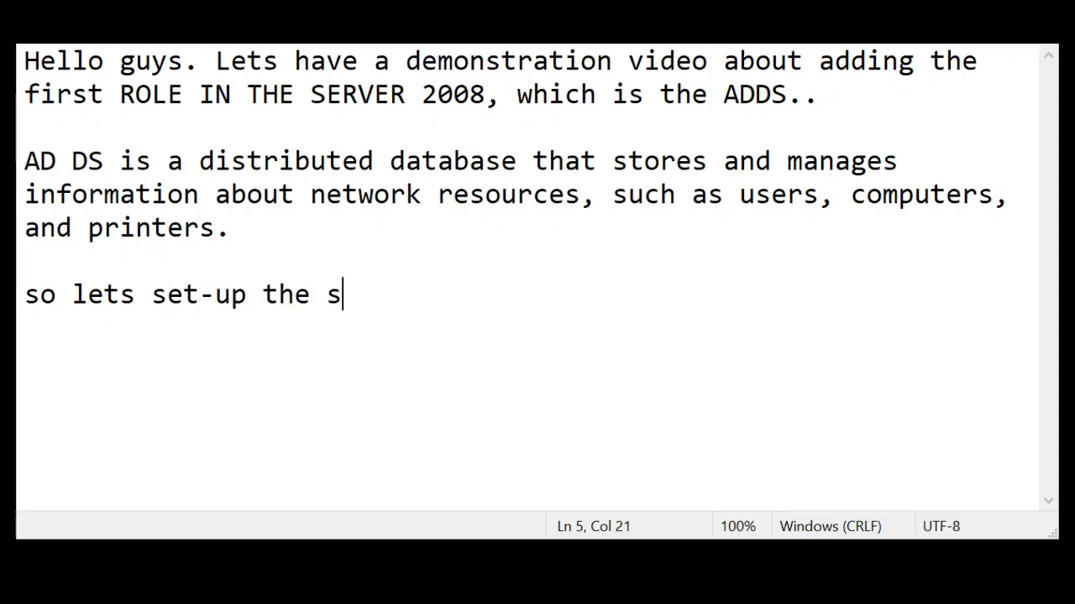
type("erver for the first ")
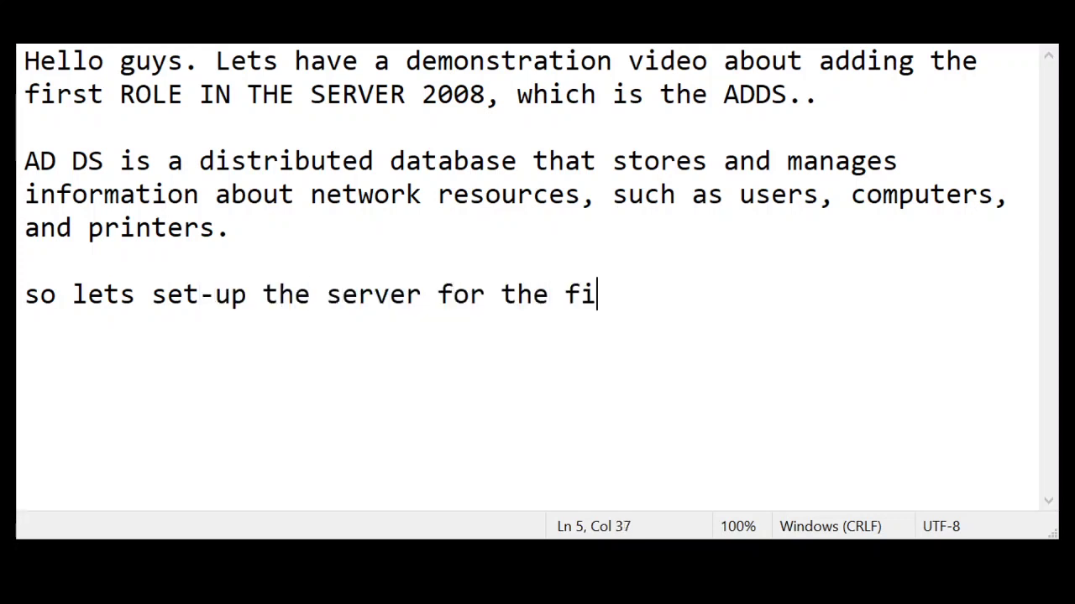
type("role...")
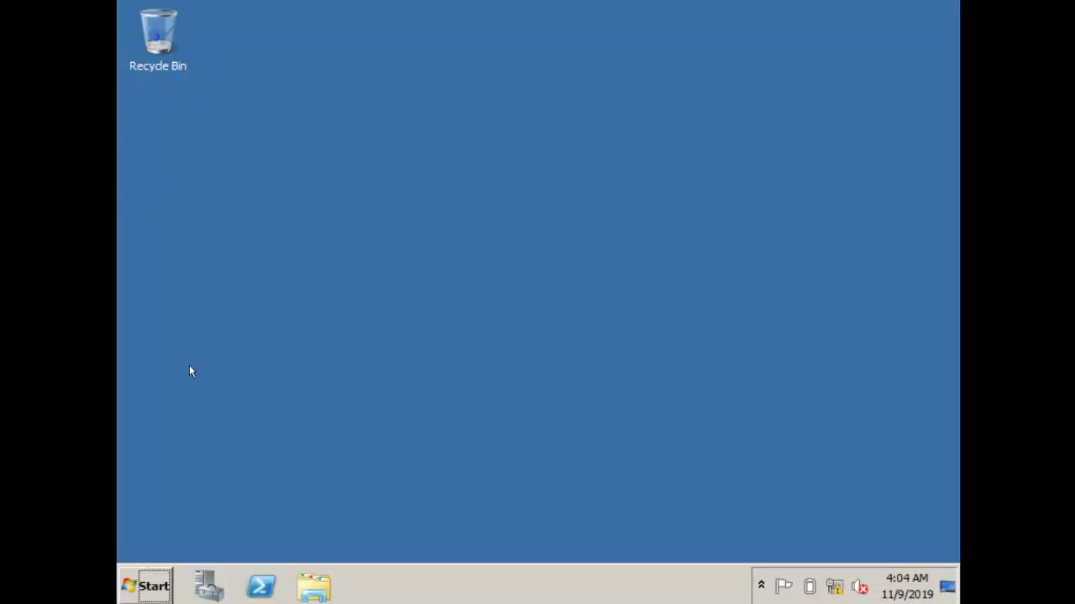
On the Windows Server desktop, open the Internet Protocol Version 4 (TCP/IPv4) properties of the Local Area Connection
left_click(835, 590)
right_click(835, 589)
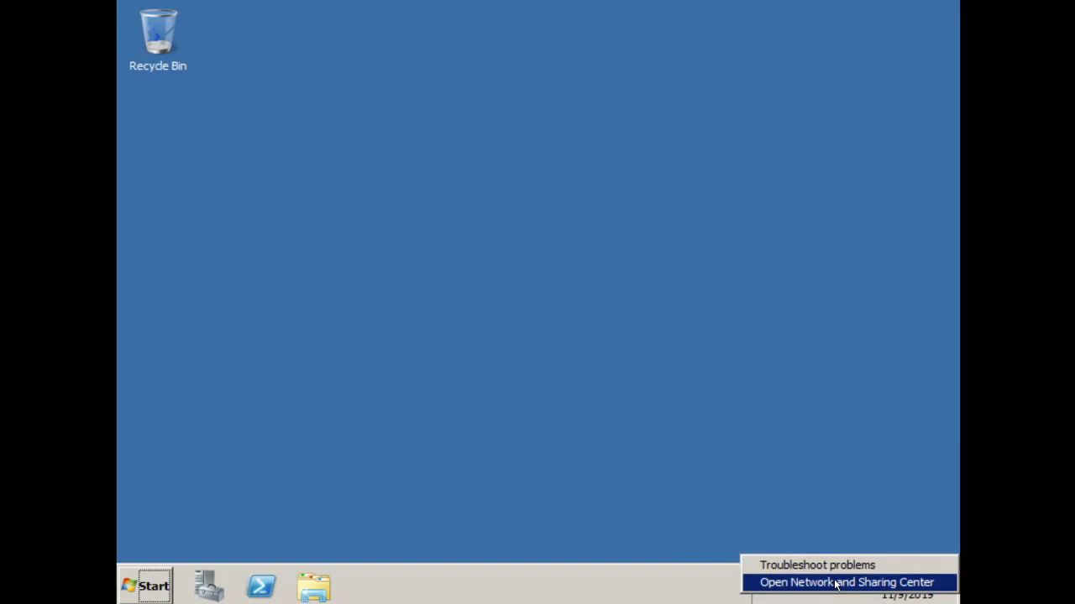
left_click(837, 582)
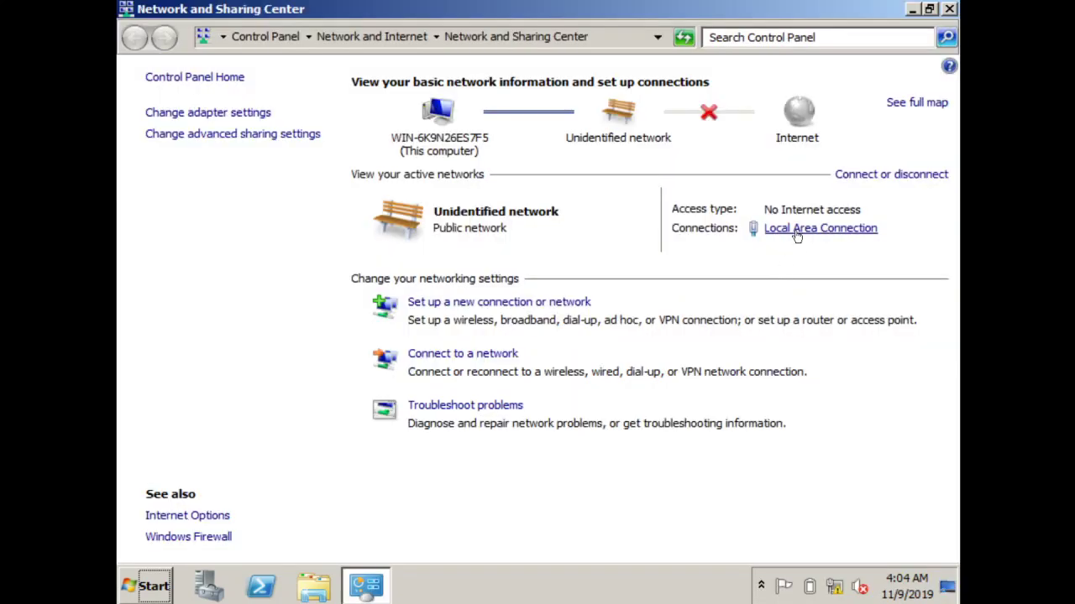
left_click(797, 230)
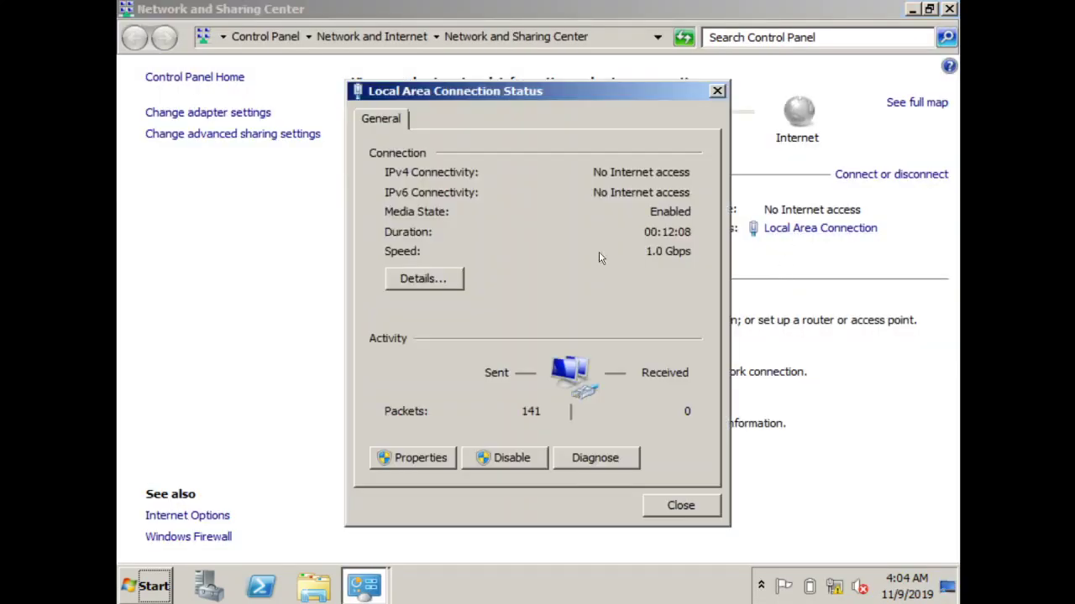
left_click(411, 459)
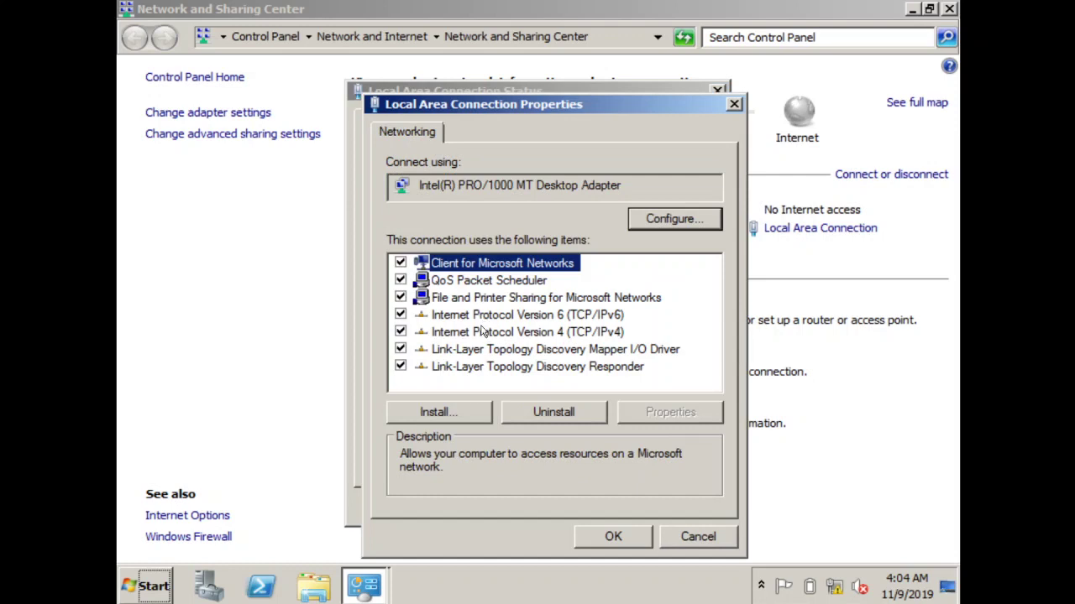
double_click(482, 332)
Assign the static IP address 192.168.10.1 with subnet mask 255.255.255.0 and accept the IPv4 settings
left_click(472, 258)
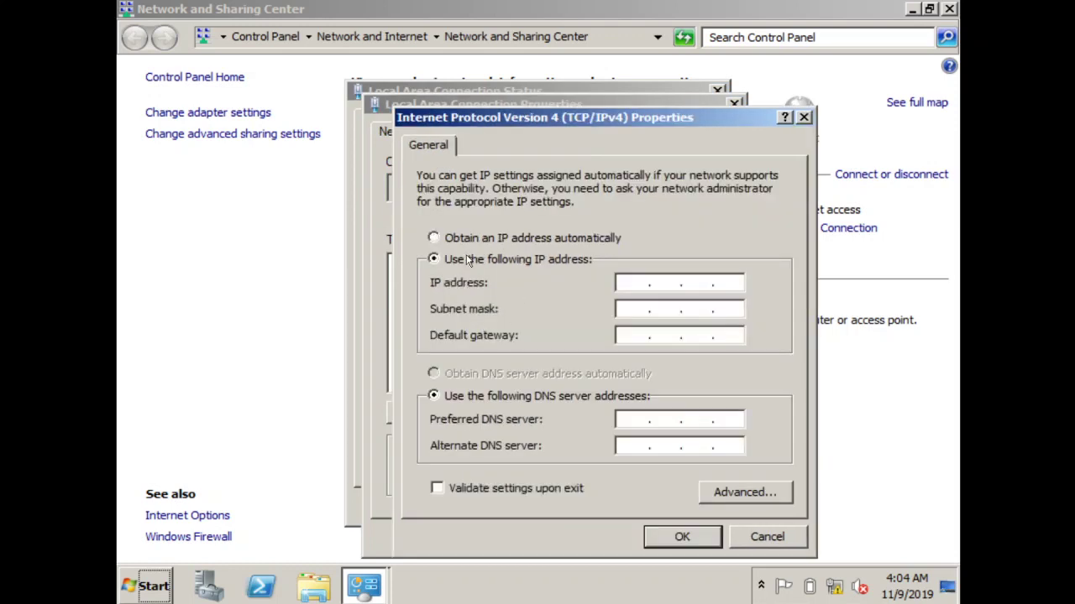
left_click(635, 283)
type("192 . 168 . 10 . 1")
left_click(637, 312)
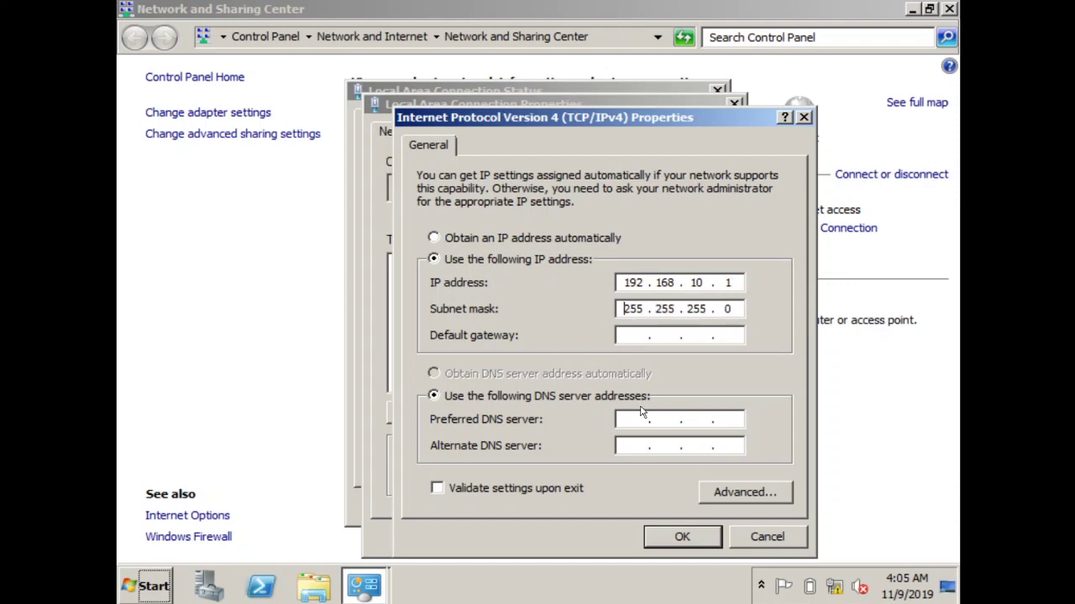
left_click(682, 537)
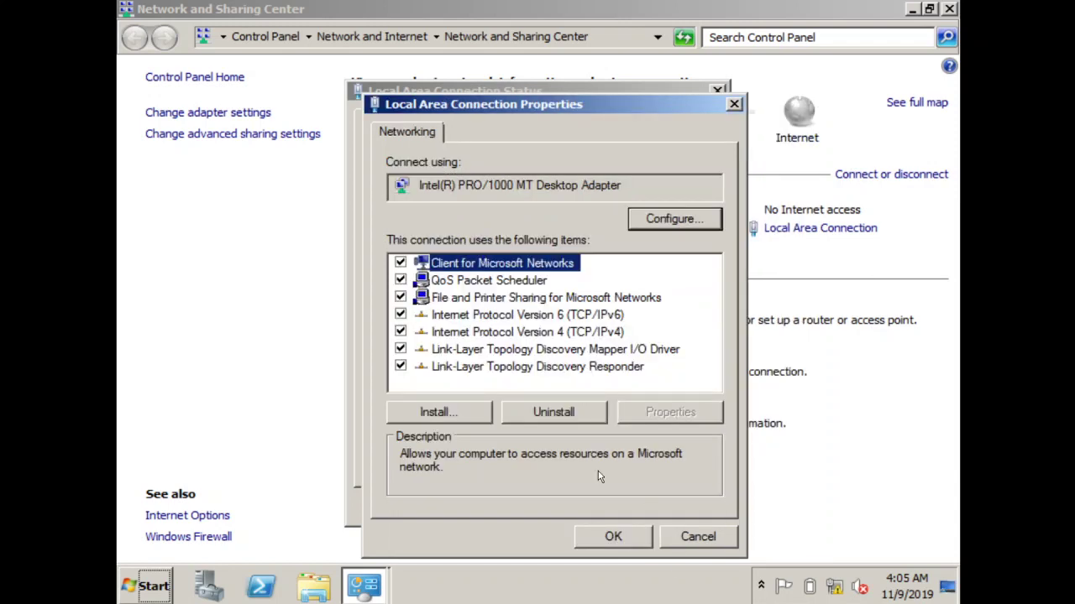
Disable Internet Protocol Version 6 (TCP/IPv6) for the Local Area Connection, apply the change and close the connection's status
left_click(400, 315)
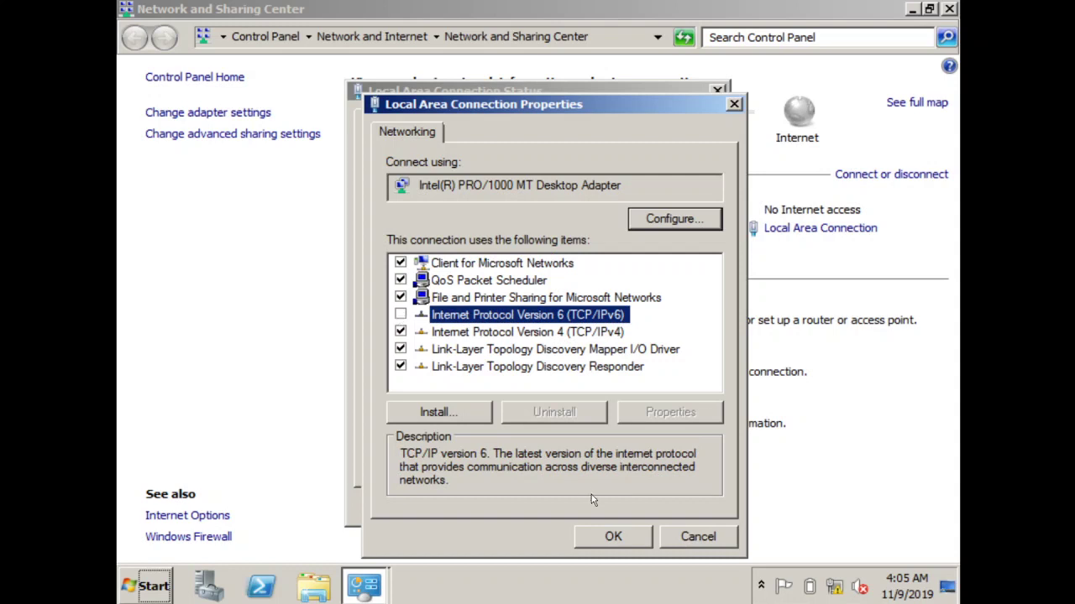
left_click(610, 538)
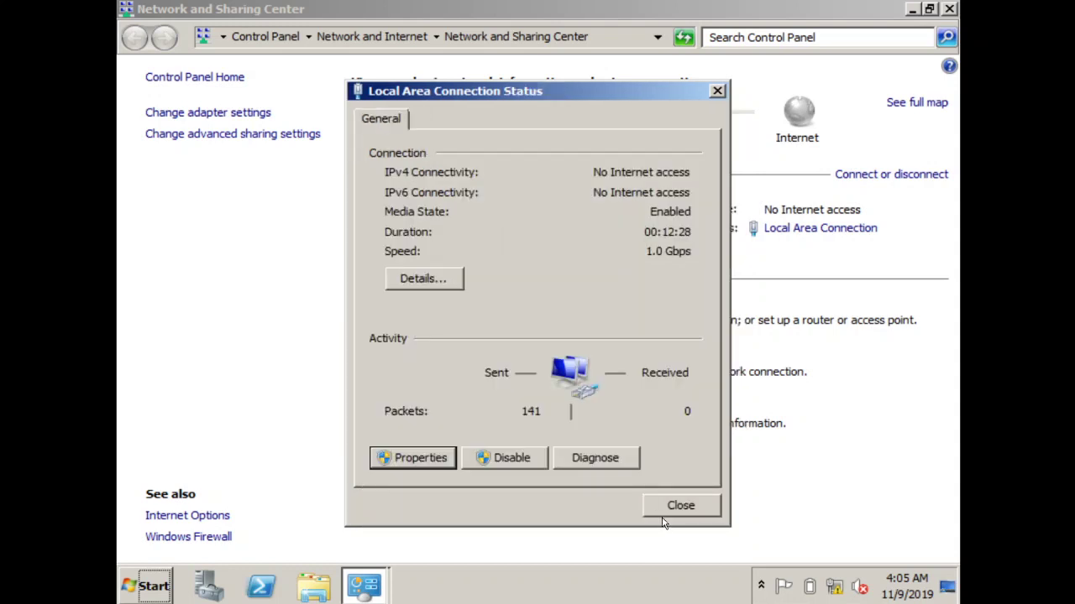
left_click(681, 506)
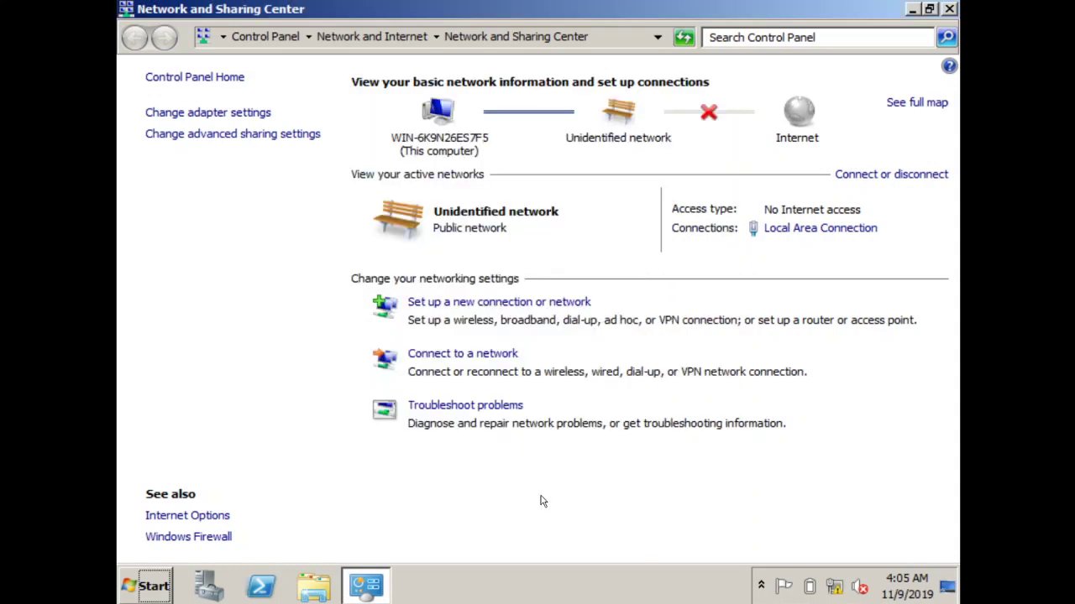
Find and launch oobe to open the server's Initial Configuration Tasks
left_click(151, 587)
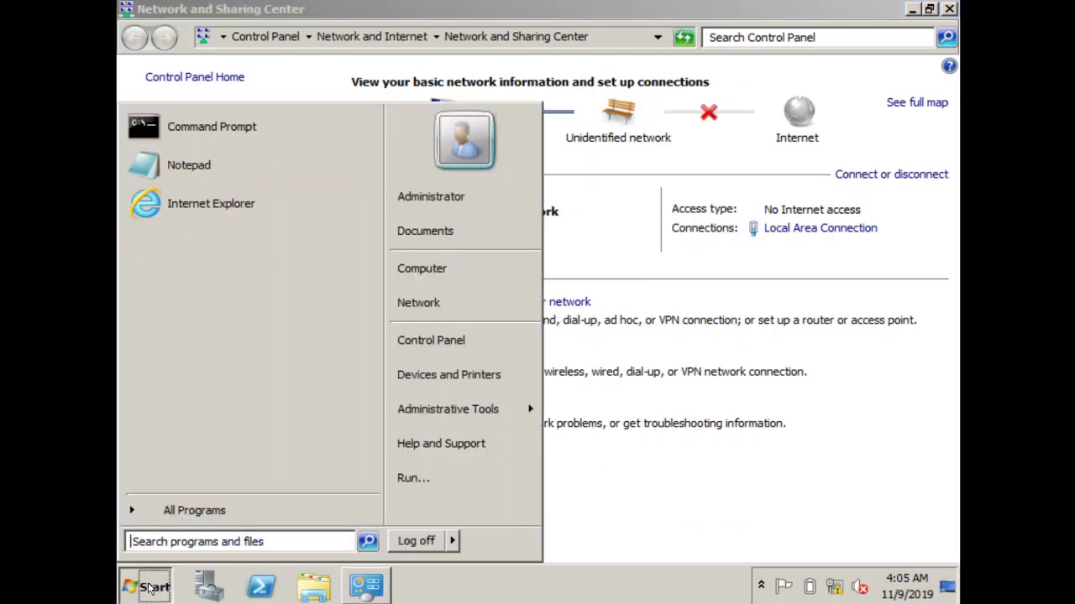
type("oobe")
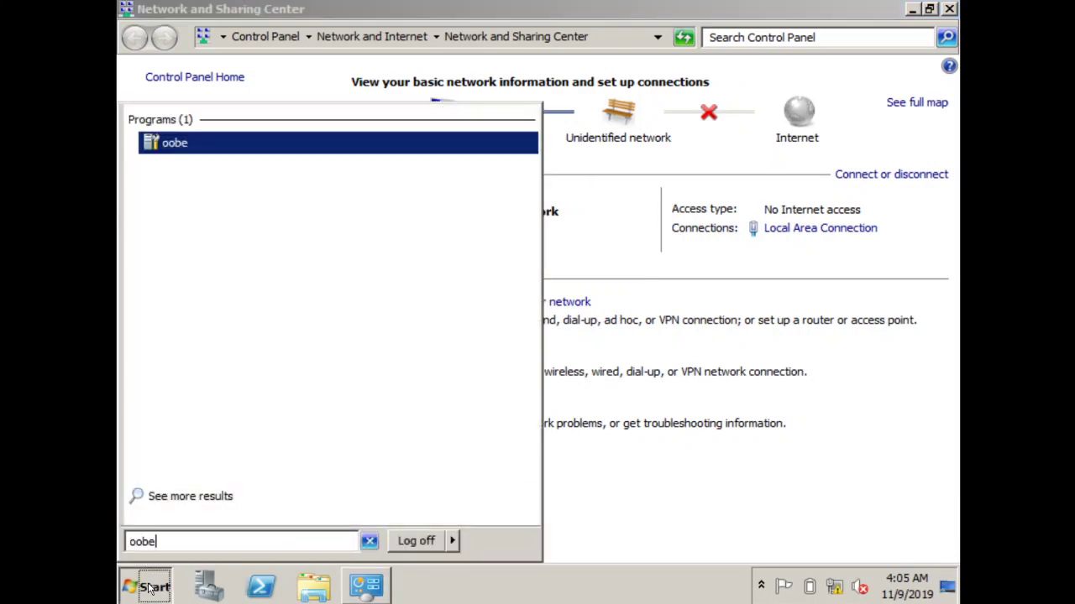
left_click(176, 144)
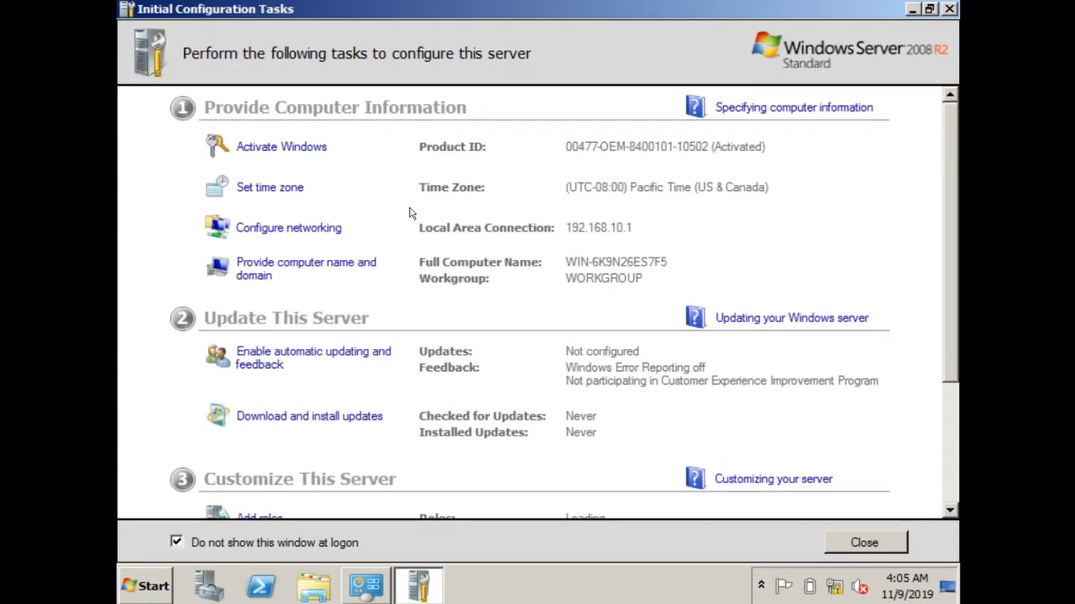
Set the server's time zone to (UTC+08:00) Kuala Lumpur, Singapore
left_click(290, 189)
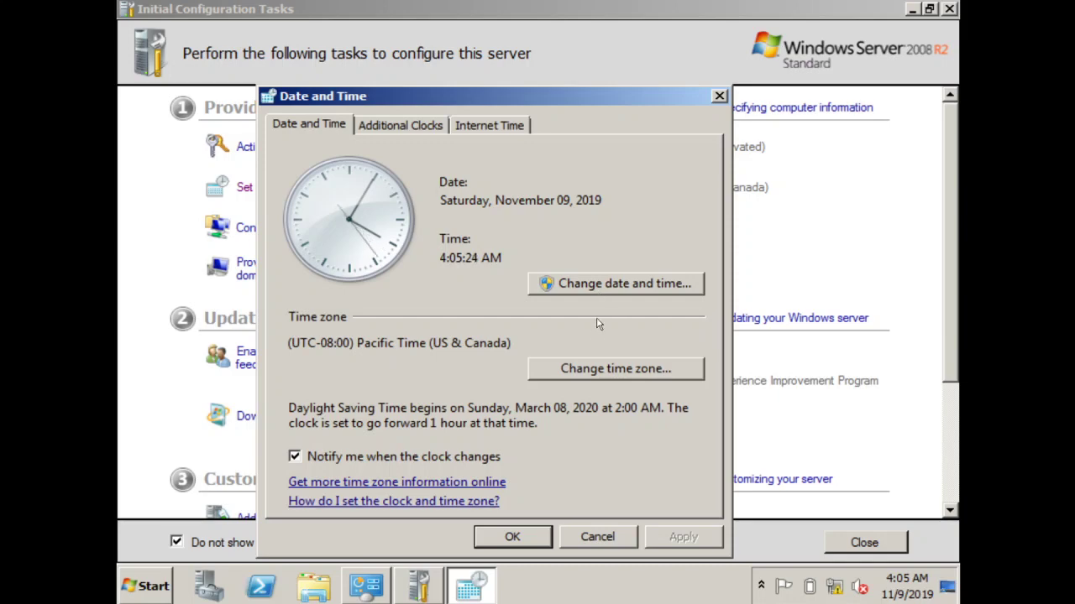
left_click(587, 366)
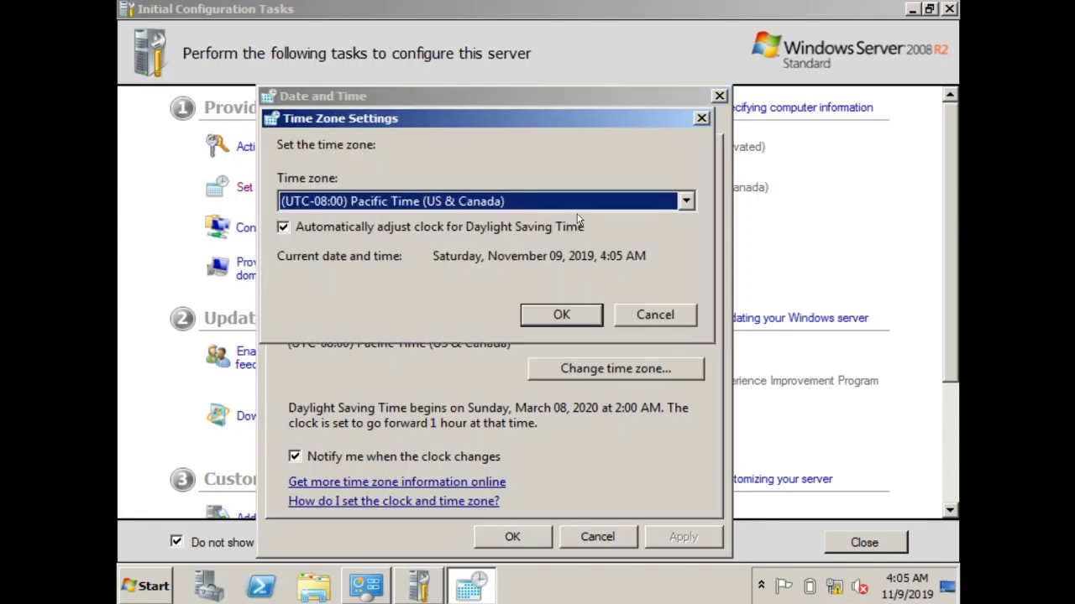
left_click(574, 201)
scroll(434, 361, "down", 4)
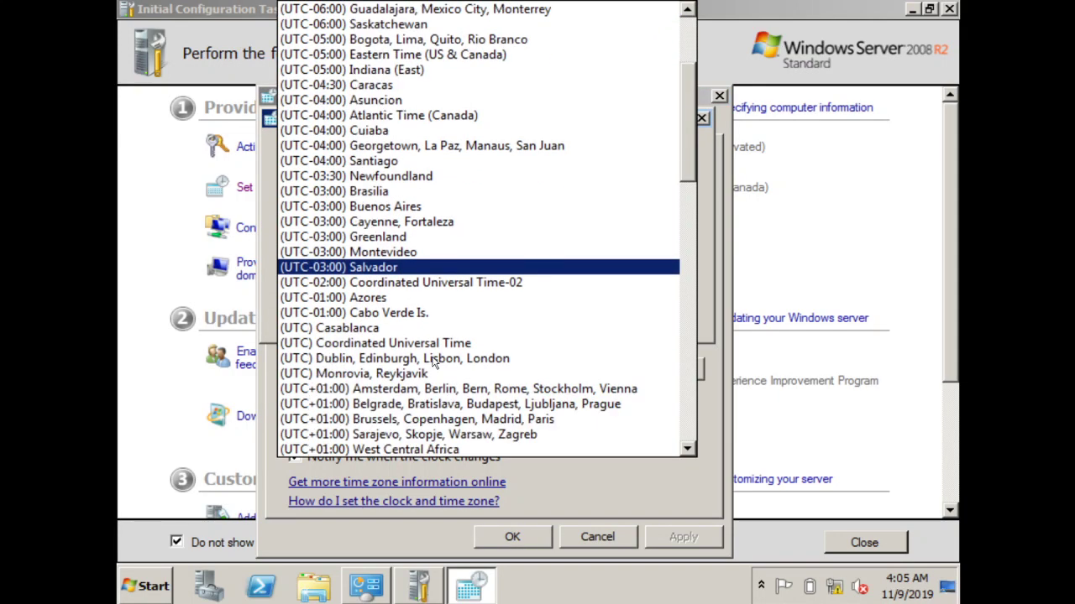
scroll(434, 361, "down", 5)
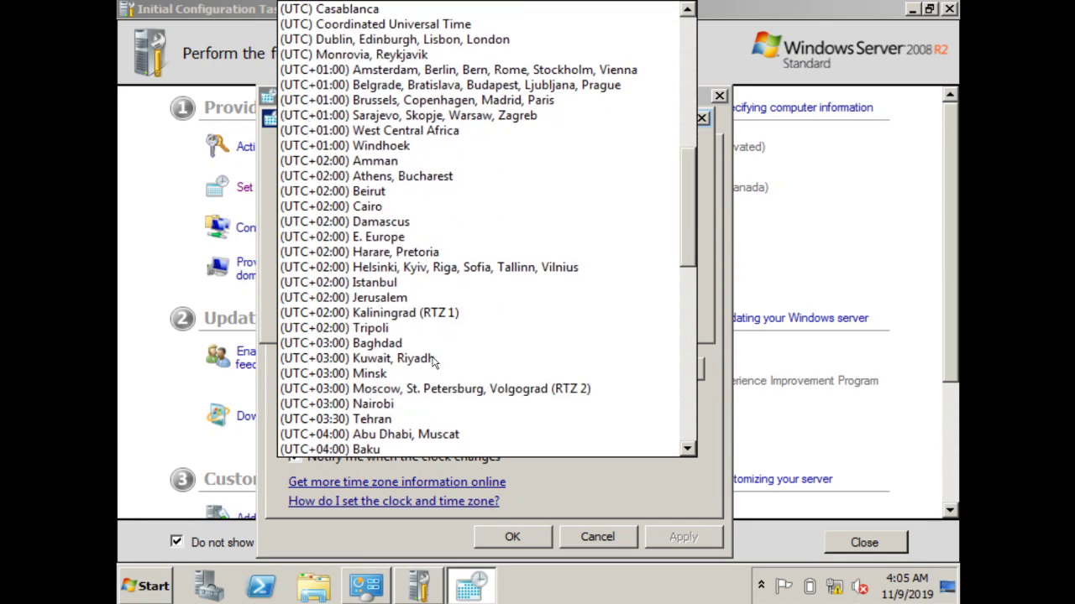
scroll(309, 412, "down", 6)
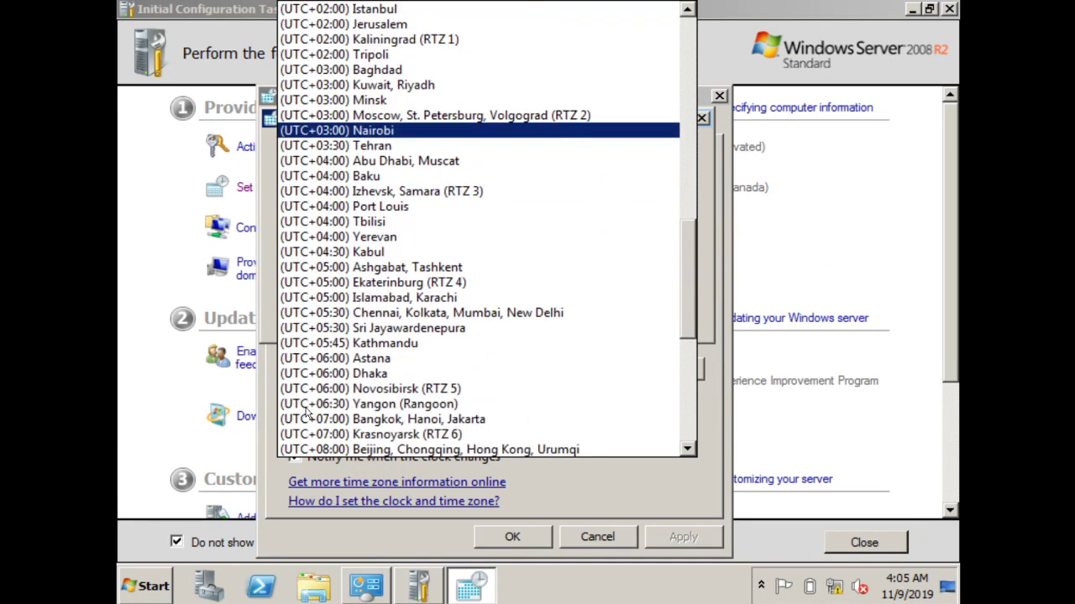
scroll(308, 411, "down", 1)
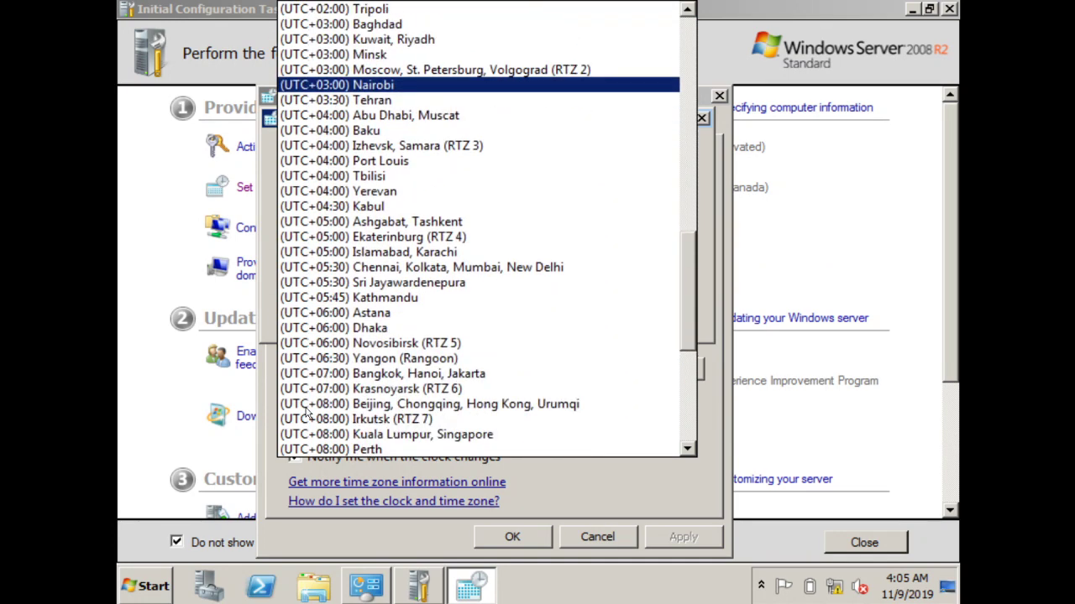
left_click(382, 434)
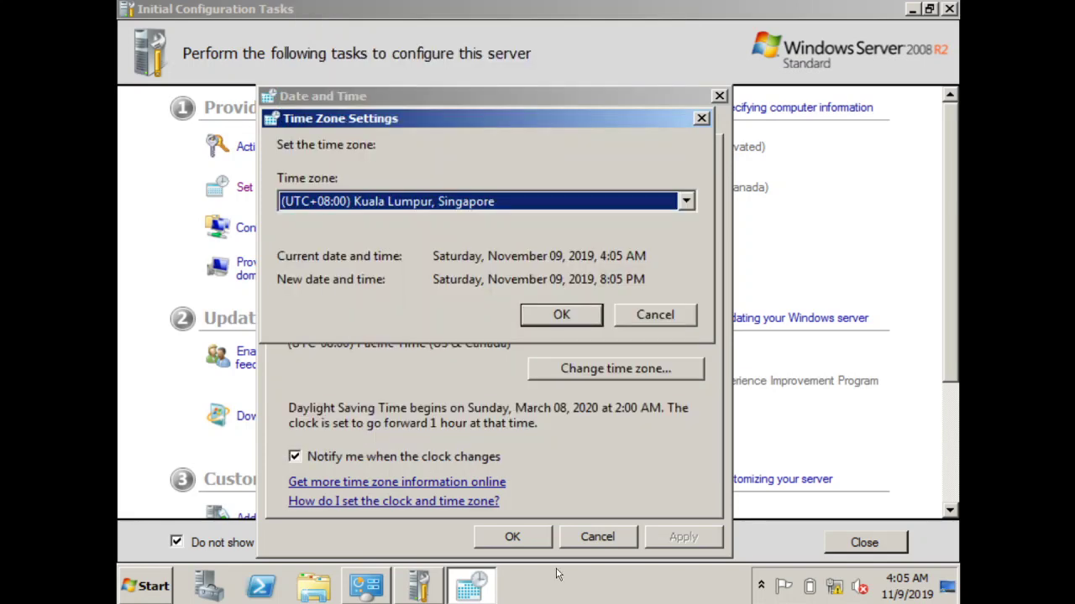
left_click(561, 315)
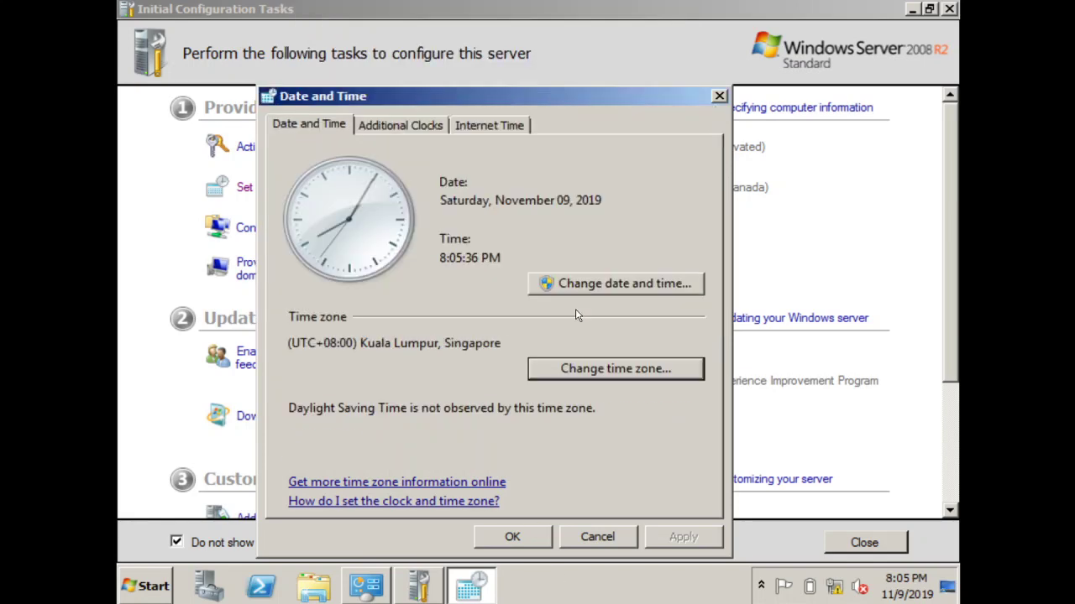
Accept the date and time settings, then allow Remote Desktop connections from computers running any version of Remote Desktop
left_click(513, 538)
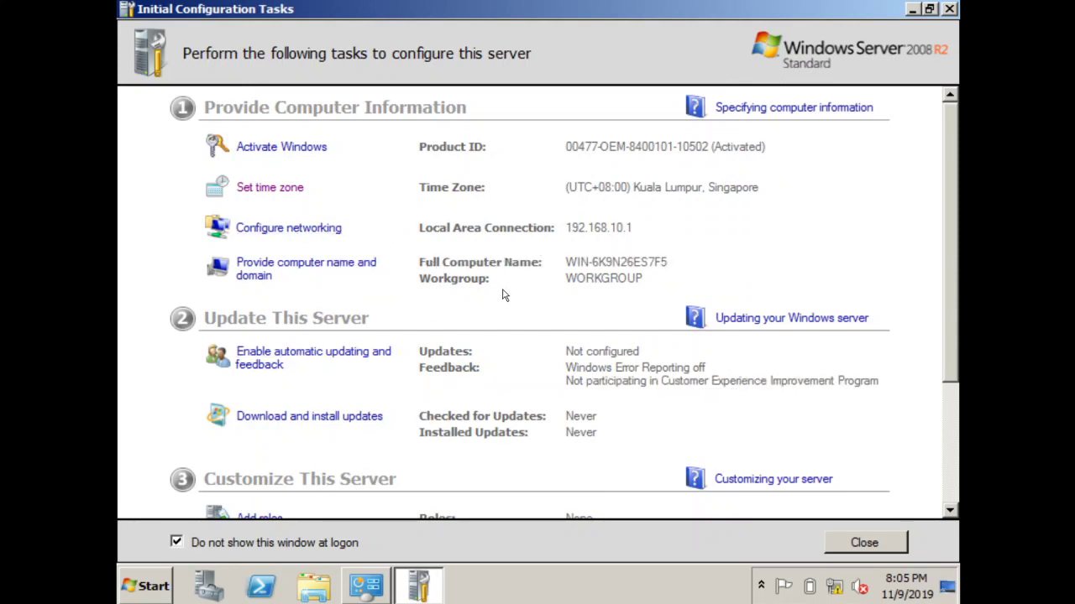
scroll(504, 295, "down", 5)
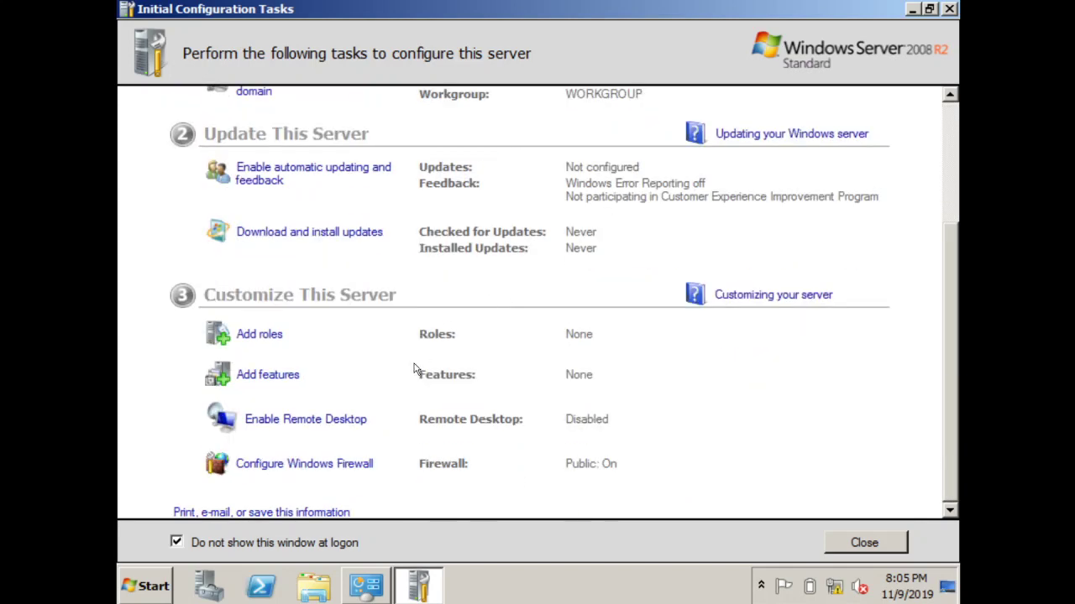
left_click(297, 423)
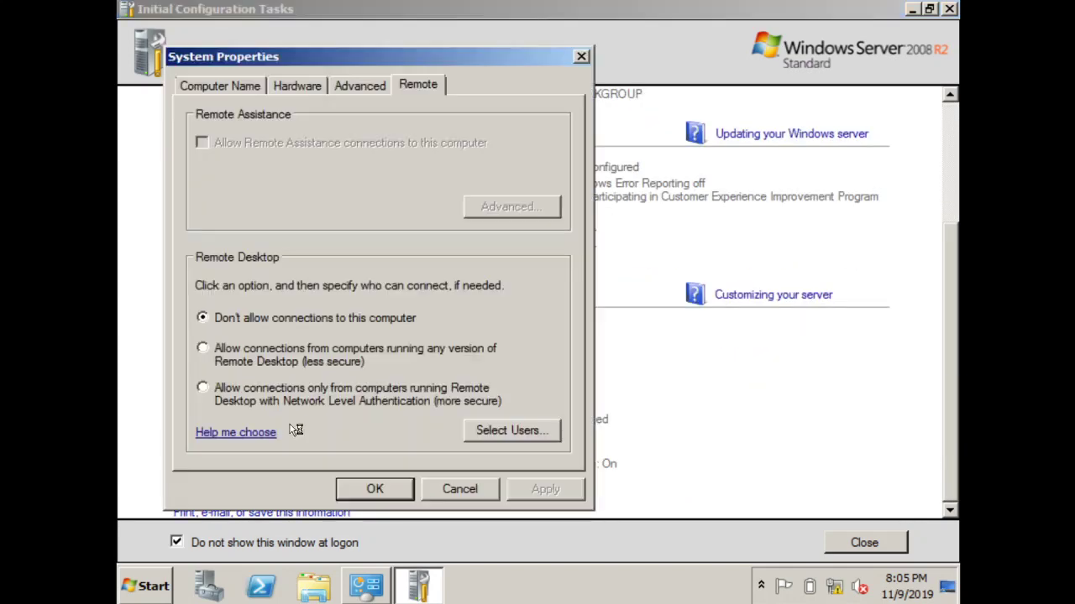
left_click(225, 354)
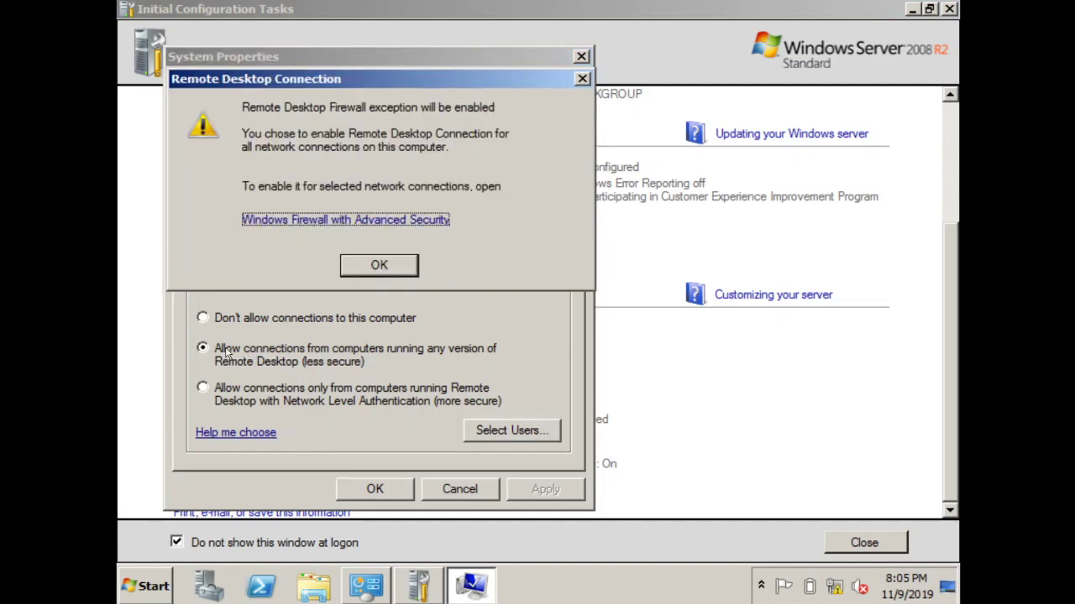
left_click(406, 266)
left_click(545, 495)
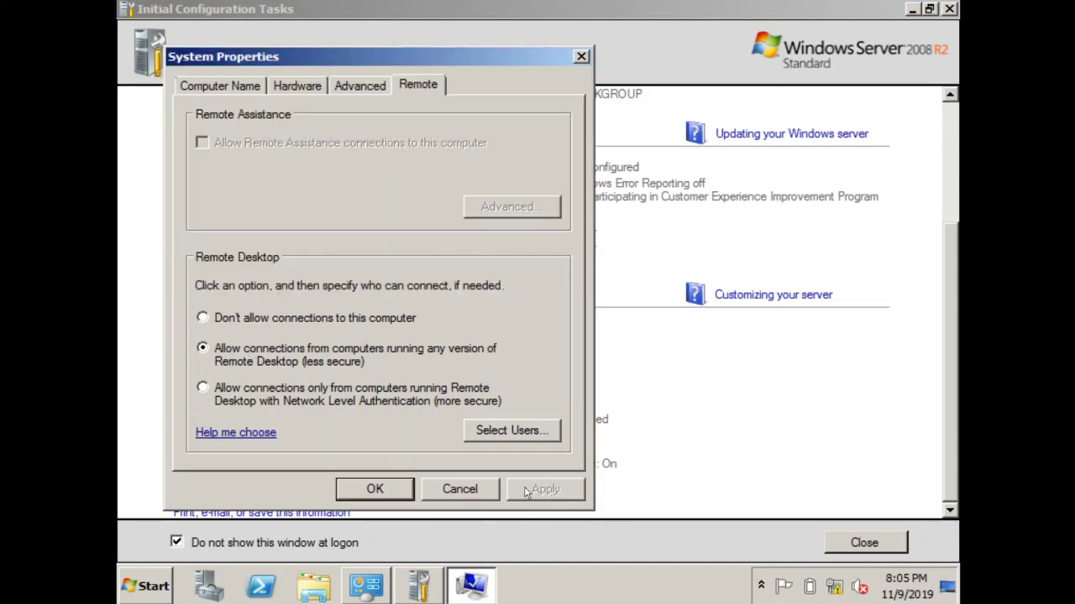
left_click(382, 497)
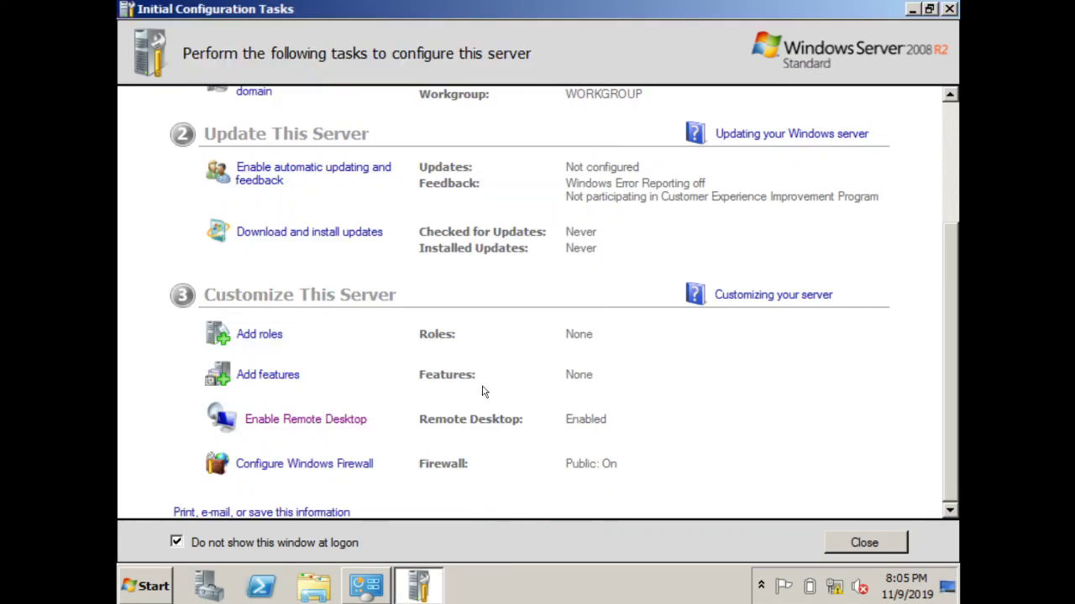
Turn off Windows Firewall for both the home or work (private) and public networks, and close Control Panel
left_click(368, 464)
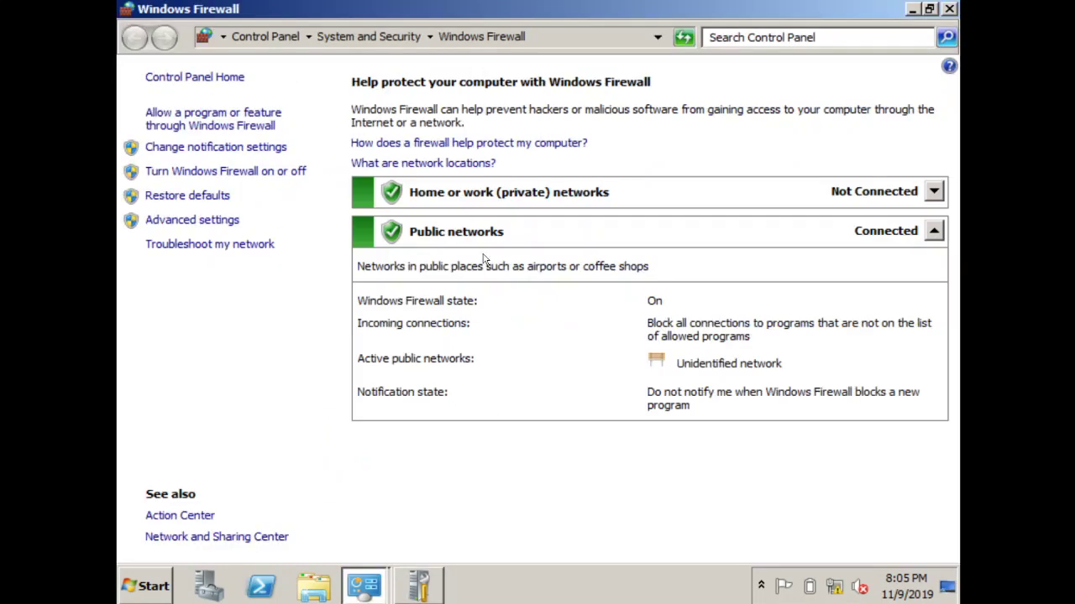
left_click(231, 172)
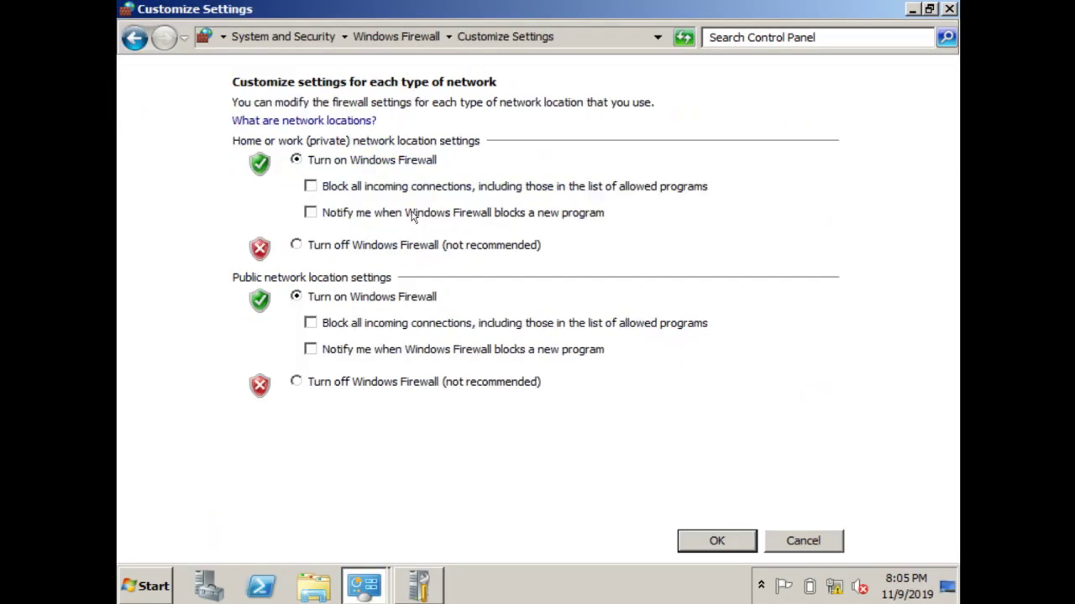
left_click(296, 245)
left_click(298, 382)
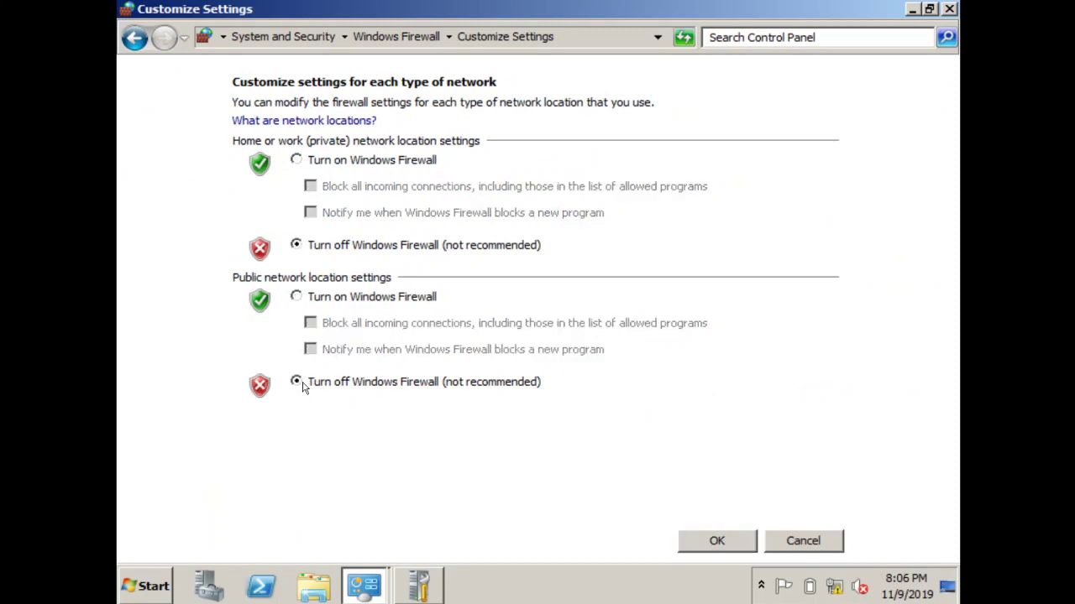
left_click(715, 542)
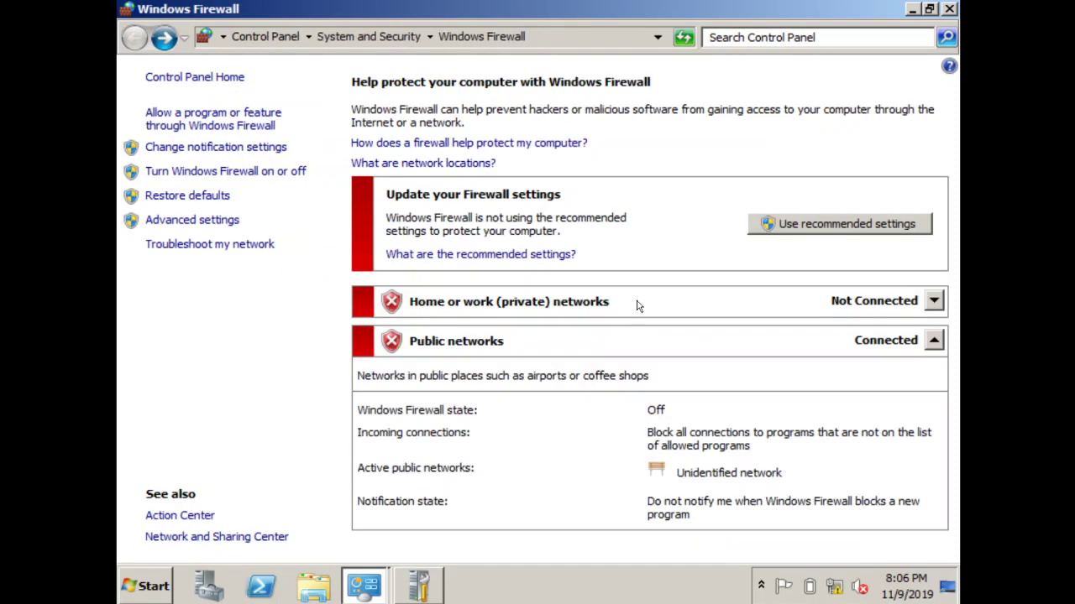
left_click(192, 78)
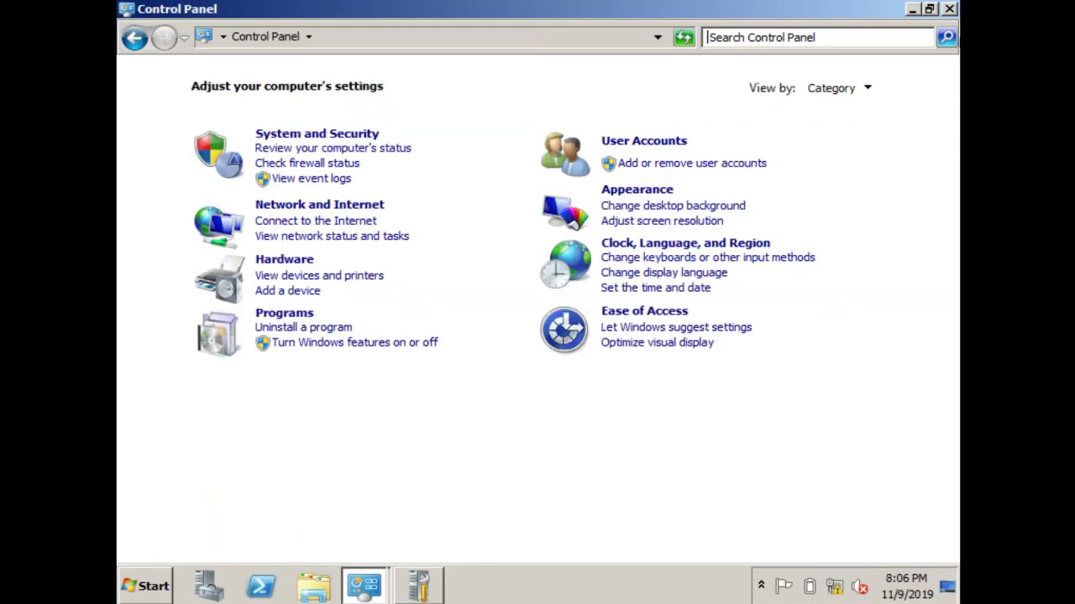
left_click(949, 9)
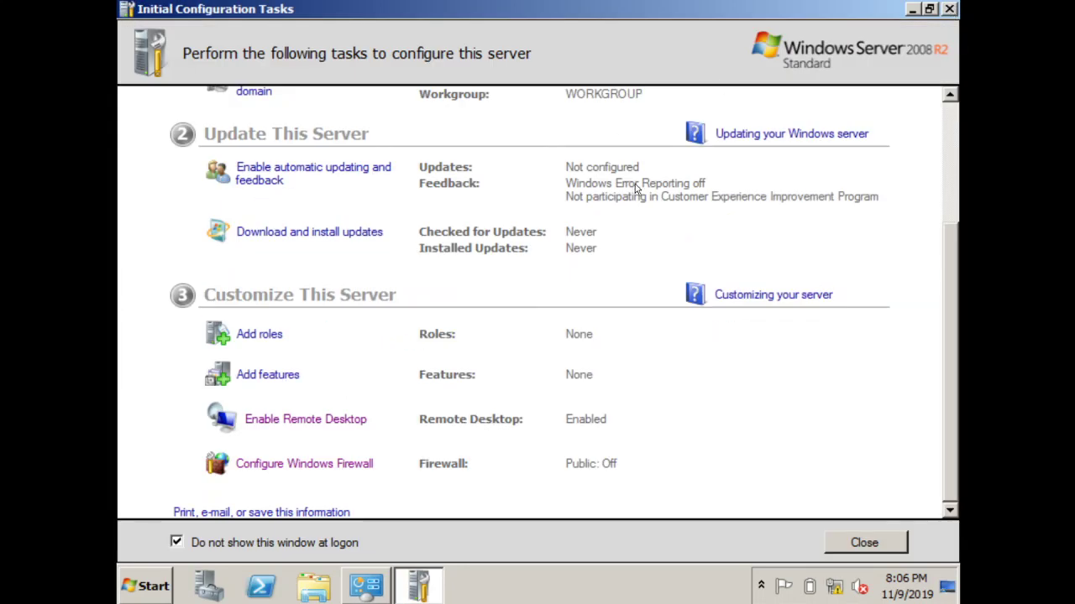
Open the server's computer name and domain settings from the initial configuration tasks
scroll(636, 191, "up", 2)
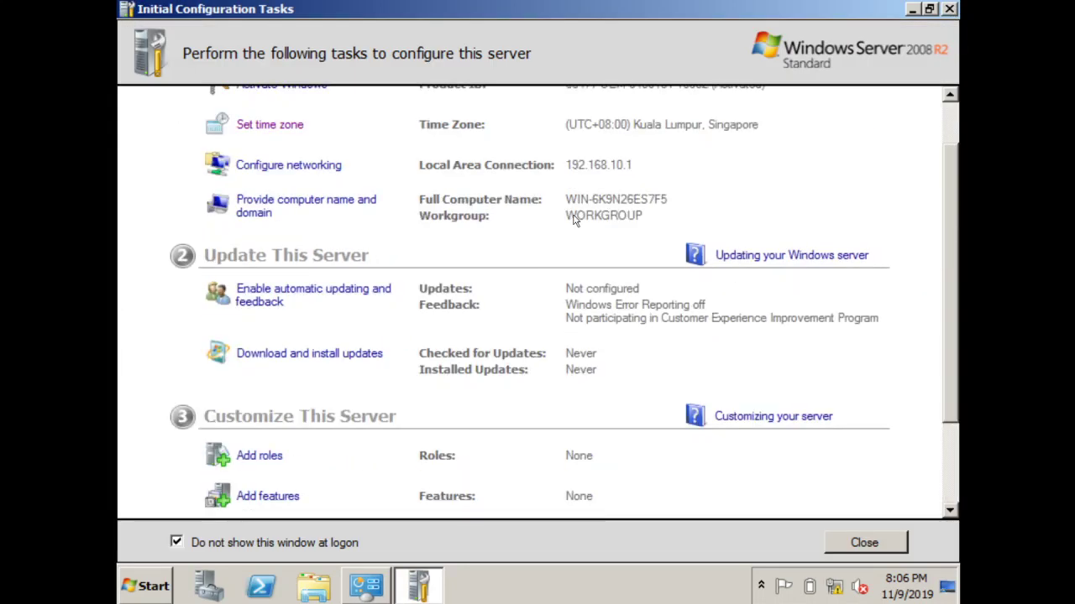
left_click(355, 207)
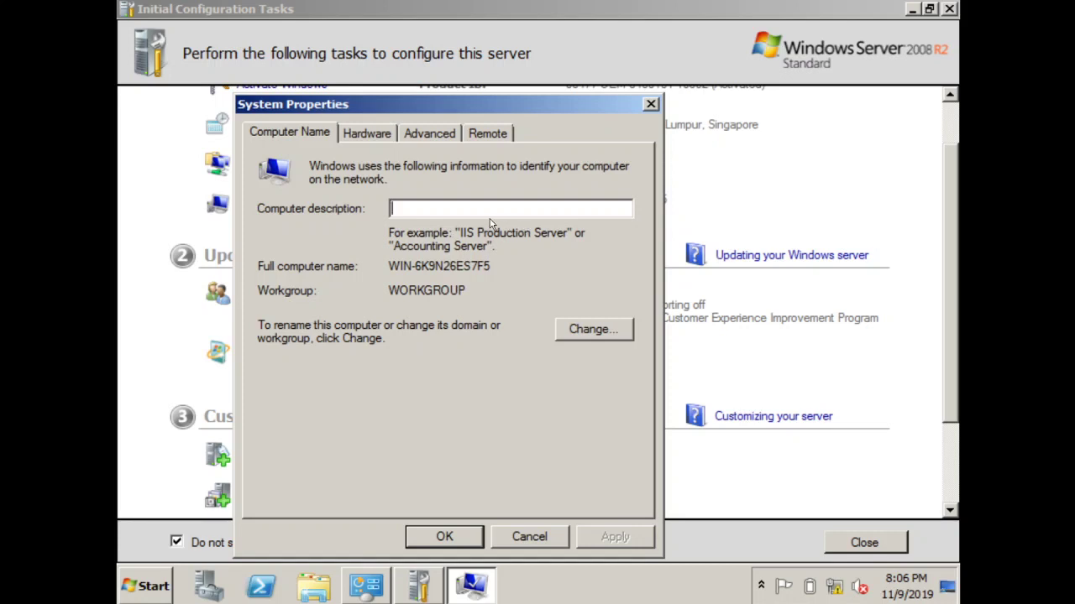
type("SERVER")
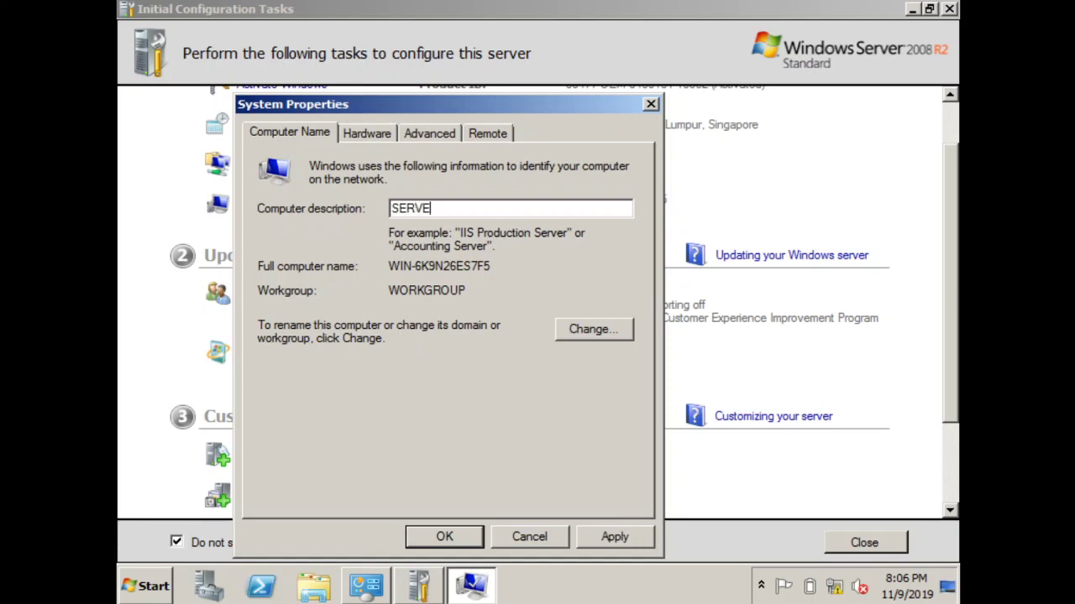
key("BackSpace")
key("BackSpace")
key("BackSpace")
key("BackSpace")
key("BackSpace")
Change the computer name to SERVER, apply the system properties and restart the server
left_click(597, 339)
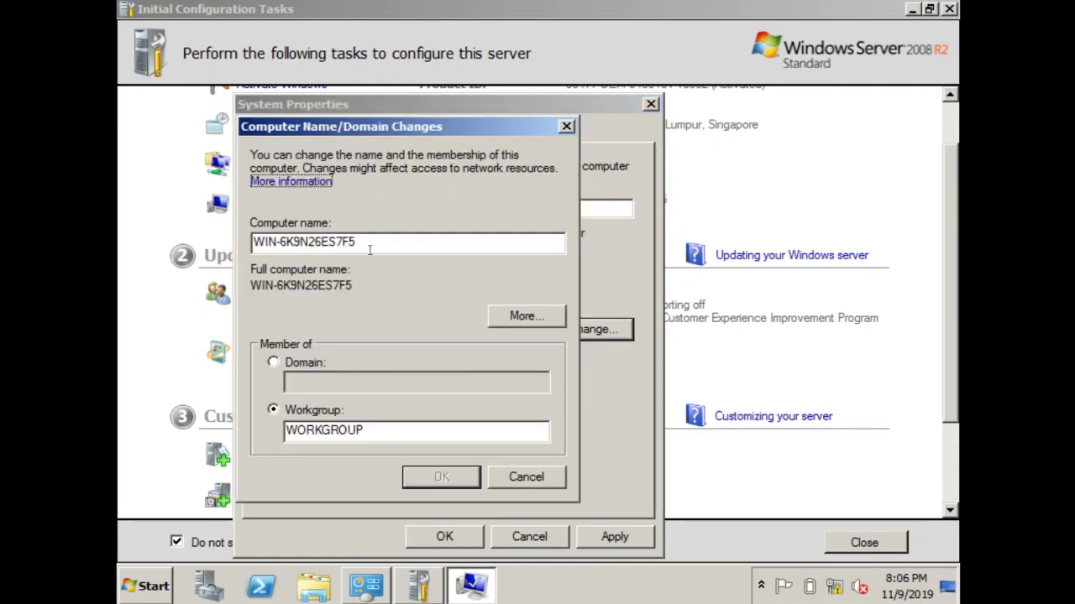
left_click_drag(369, 249, 254, 245)
type("SERVER")
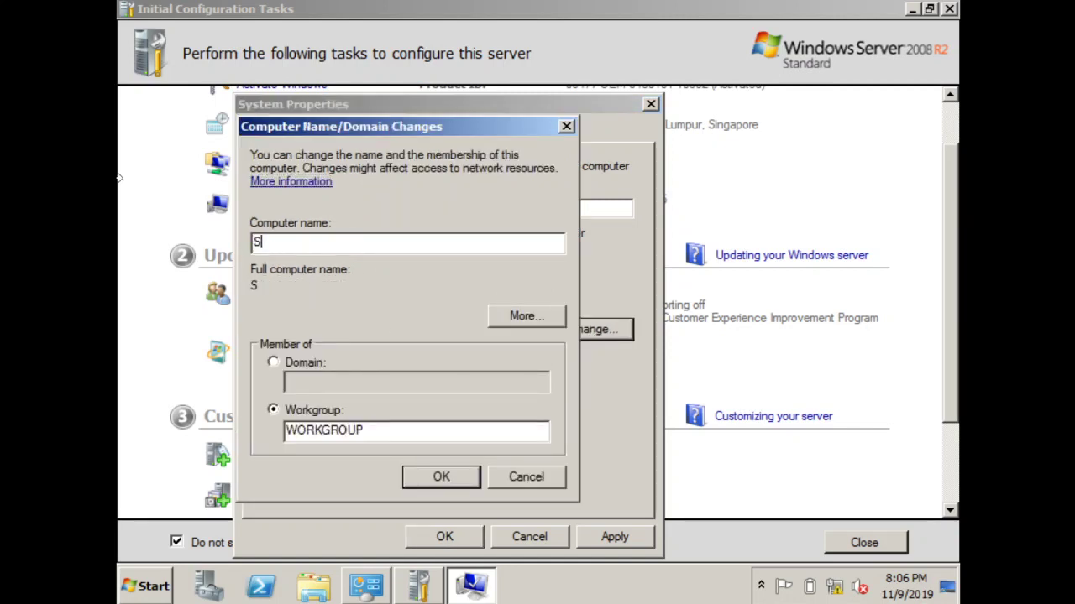
left_click(453, 475)
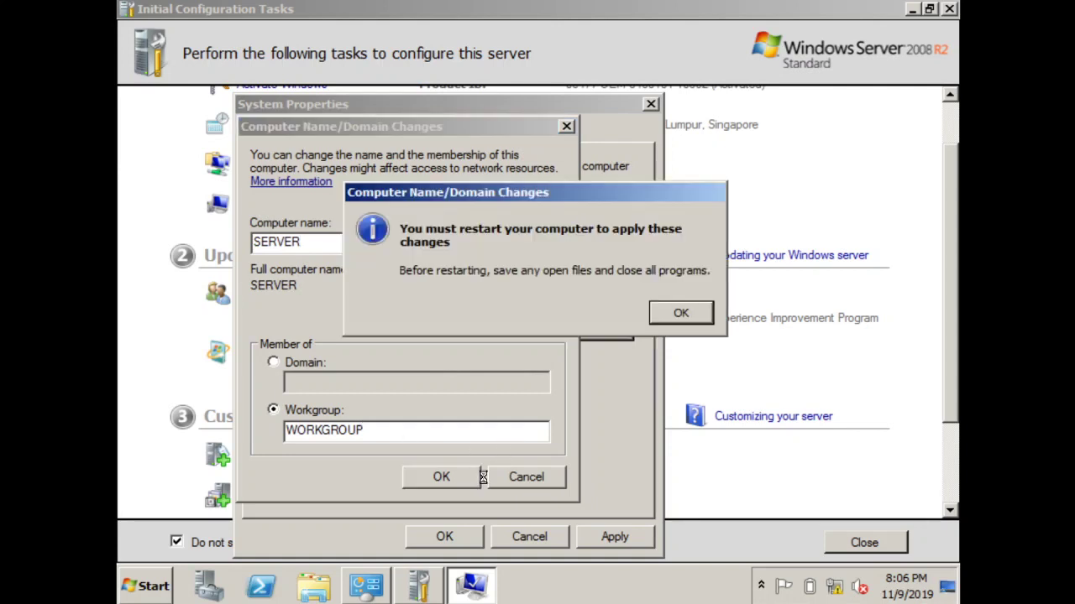
left_click(682, 313)
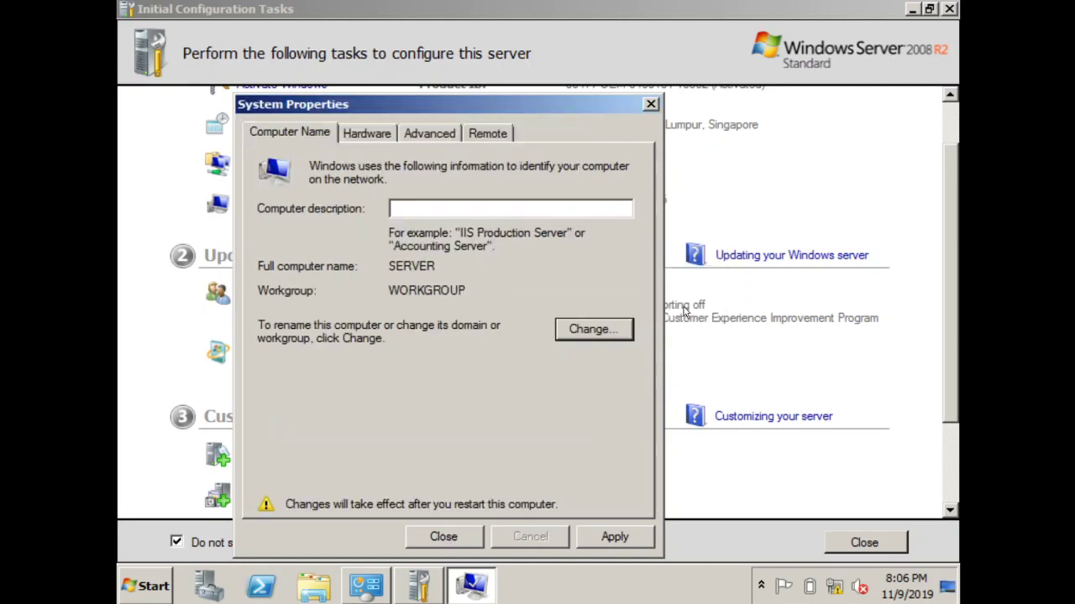
left_click(602, 537)
left_click(552, 307)
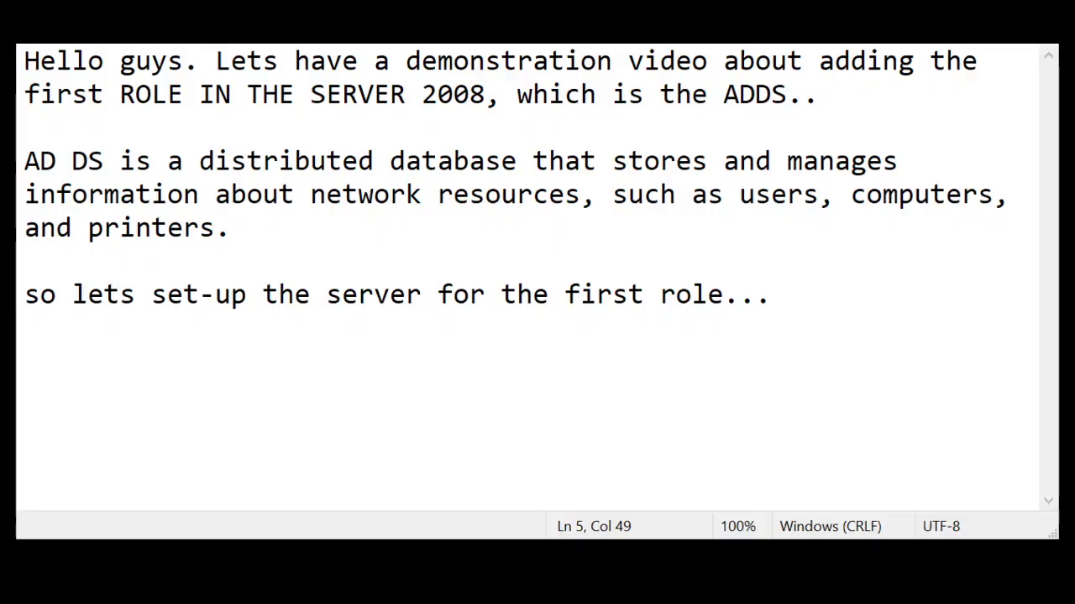
Switch to the Notepad note and add the line "Lets set up the client PC while server is restarting..." below the existing text
left_click(943, 268)
left_click(852, 302)
key("Return")
key("Return")
type("Lets ")
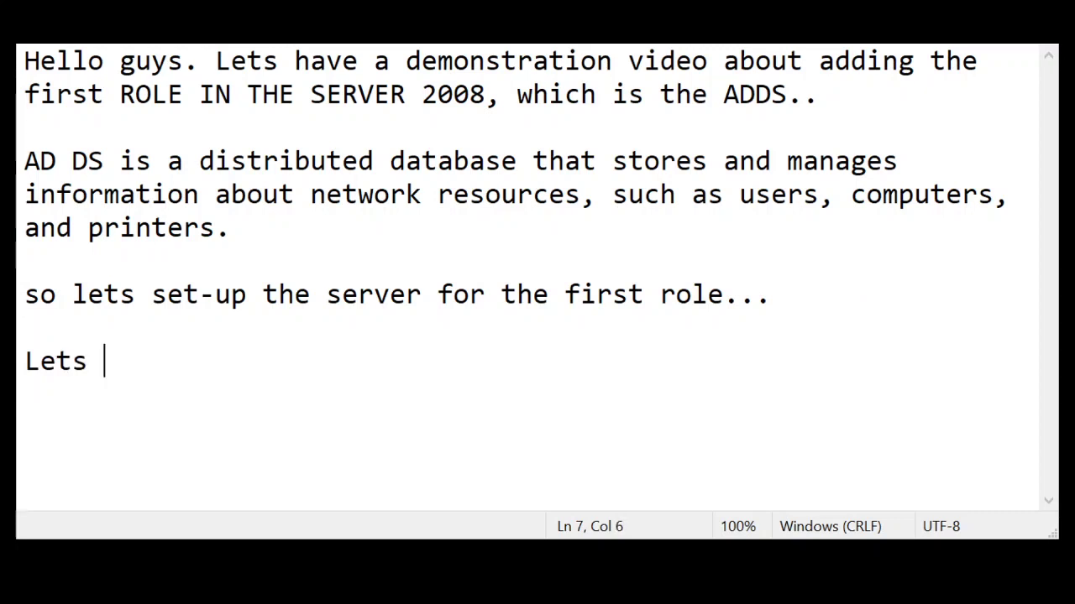
type("set up th")
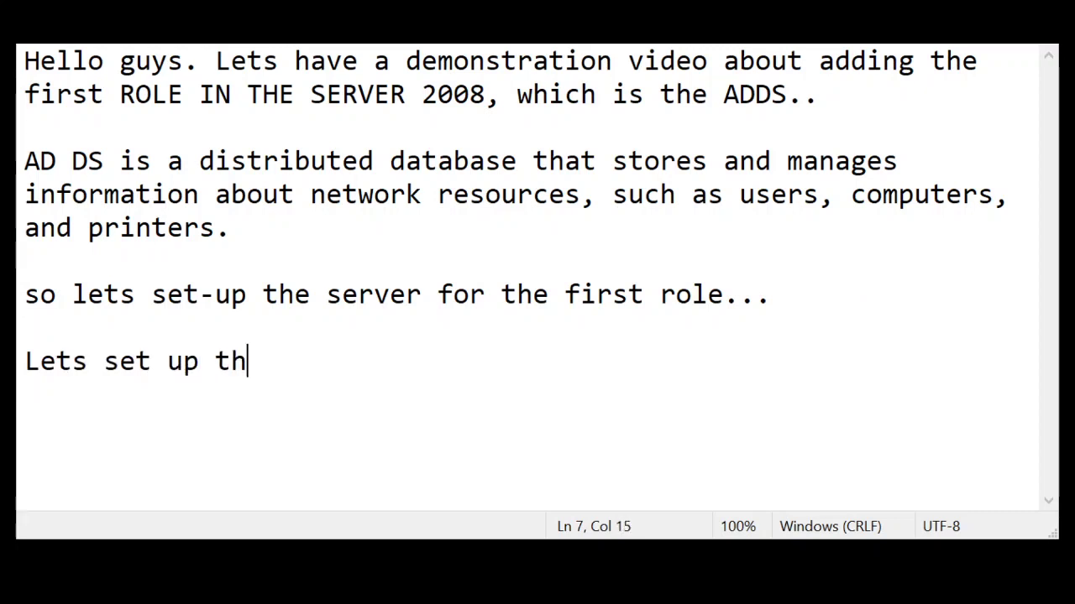
type("e client P")
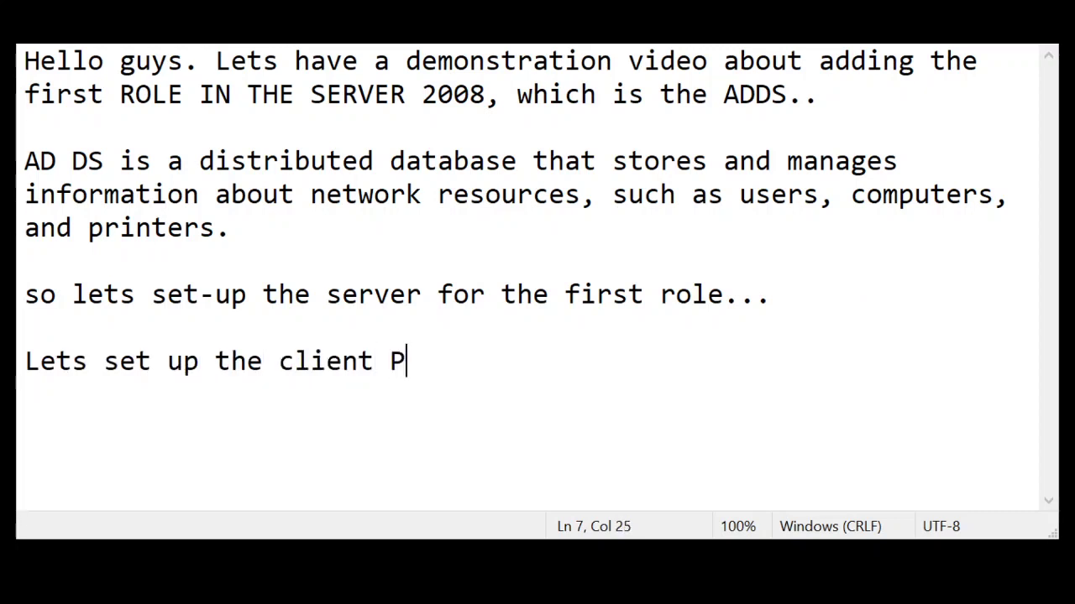
type("C while server")
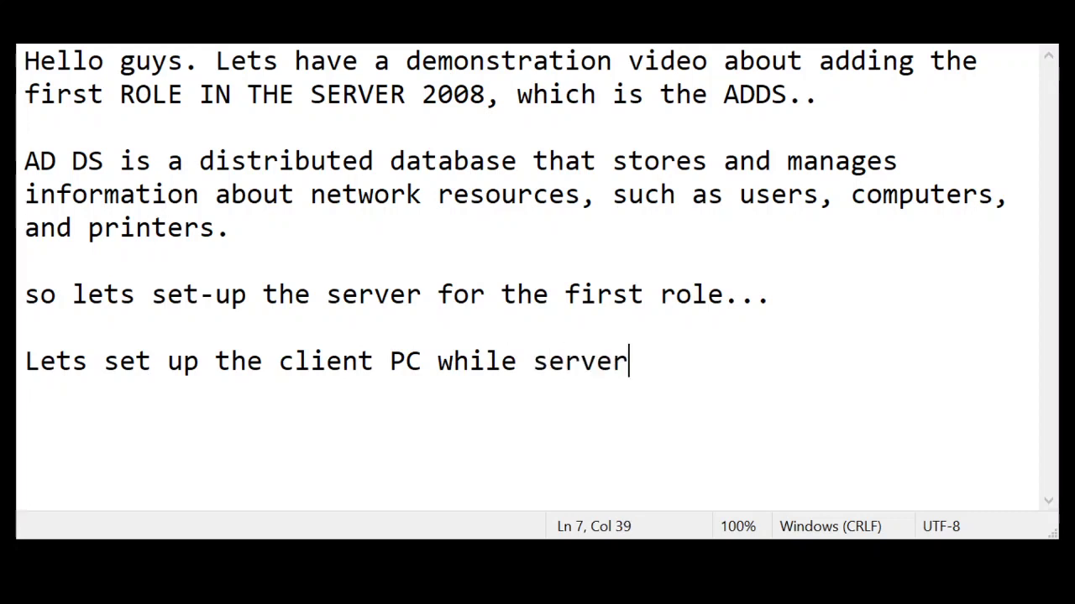
type(" is restarting..")
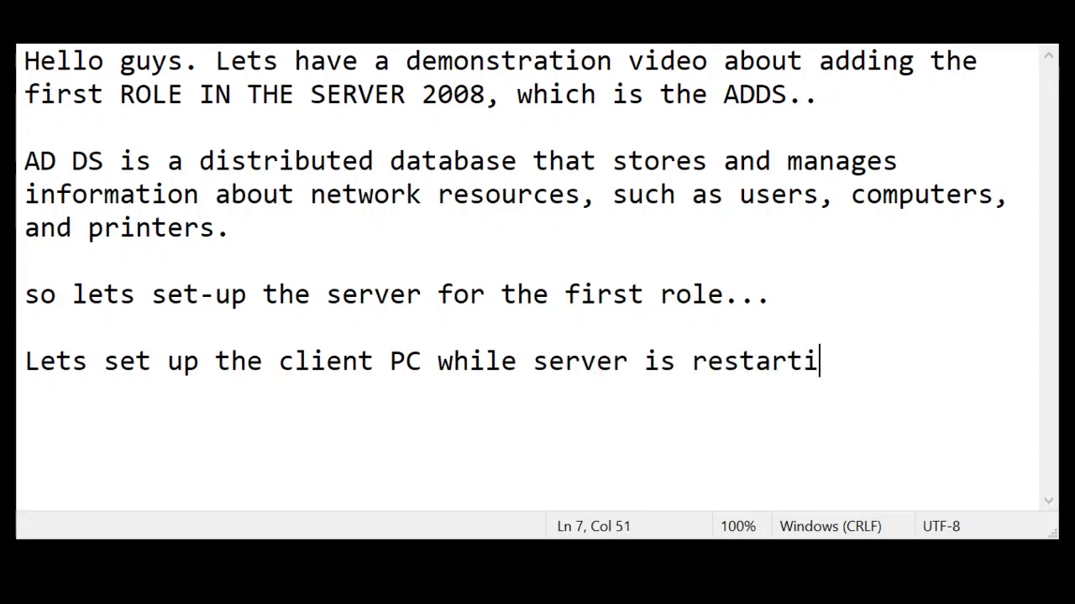
type(".")
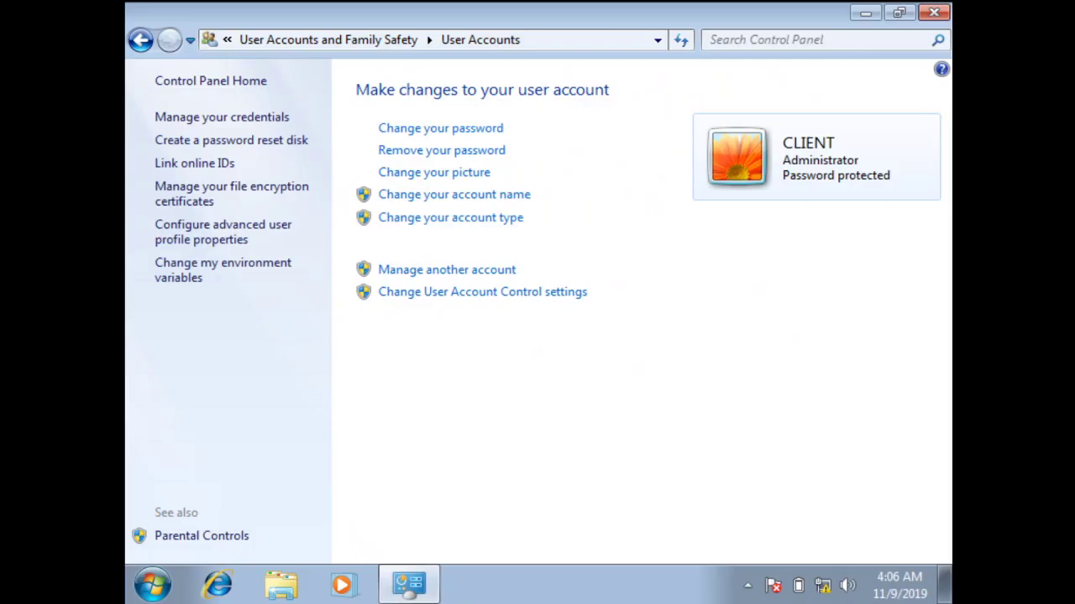
Switch to the Windows 7 client, close User Accounts and open the Local Area Connection's properties through Network and Sharing Center
left_click(935, 12)
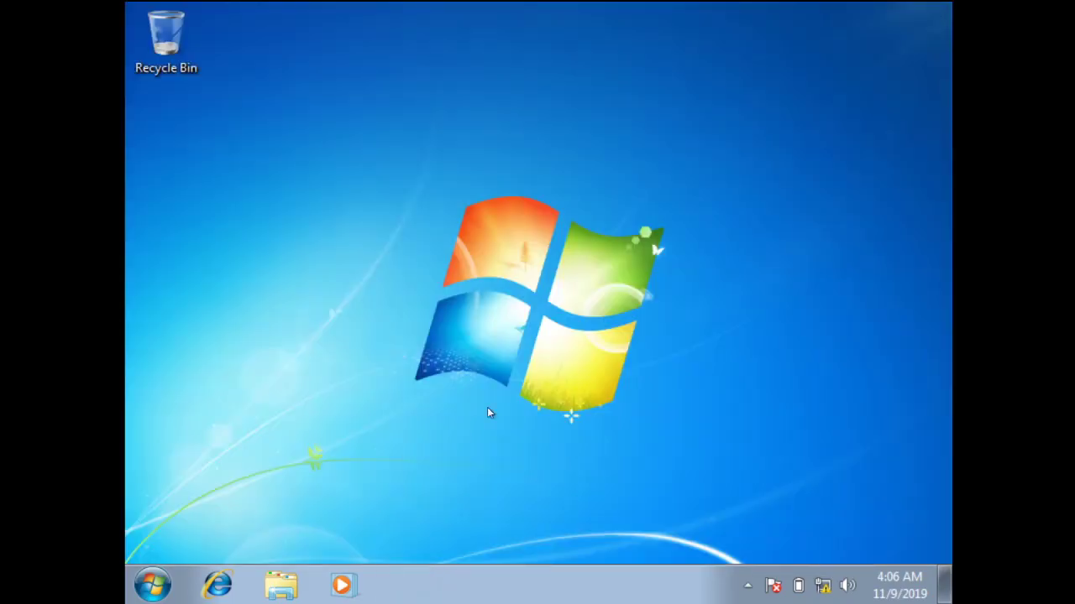
right_click(825, 589)
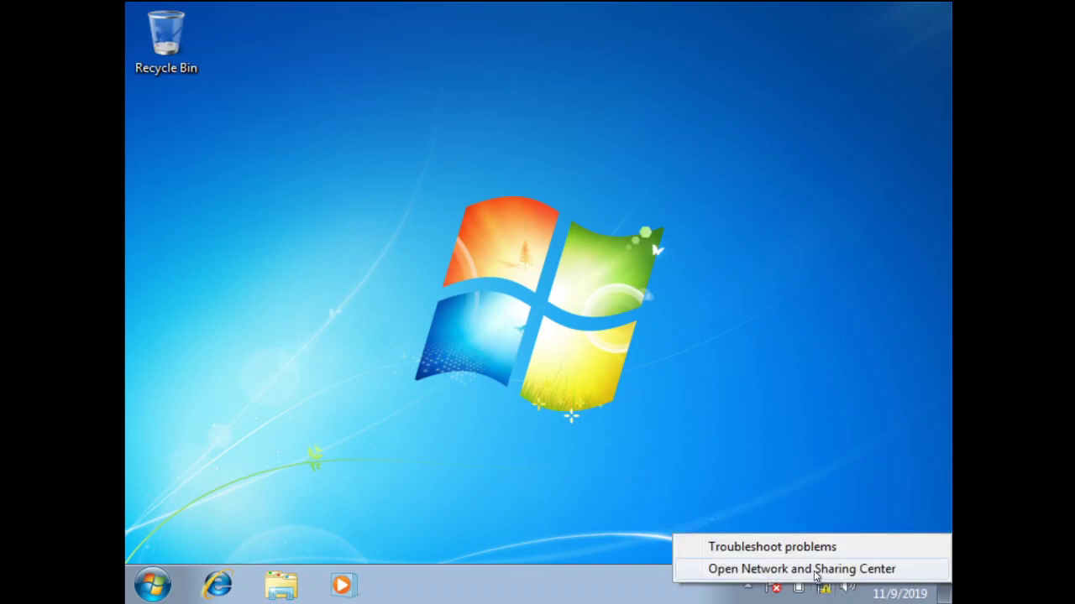
left_click(820, 571)
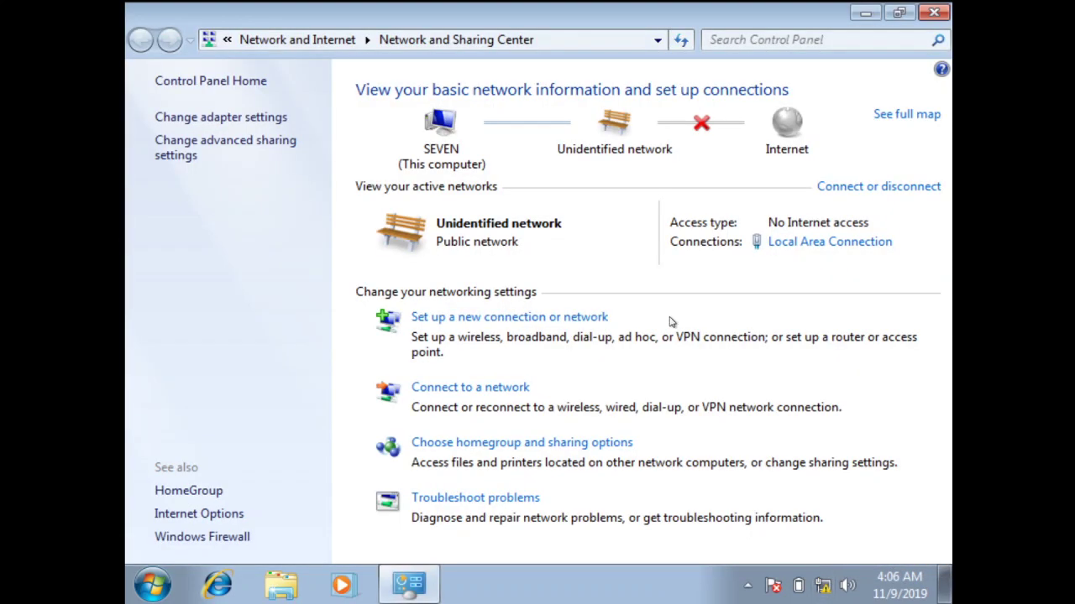
left_click(791, 245)
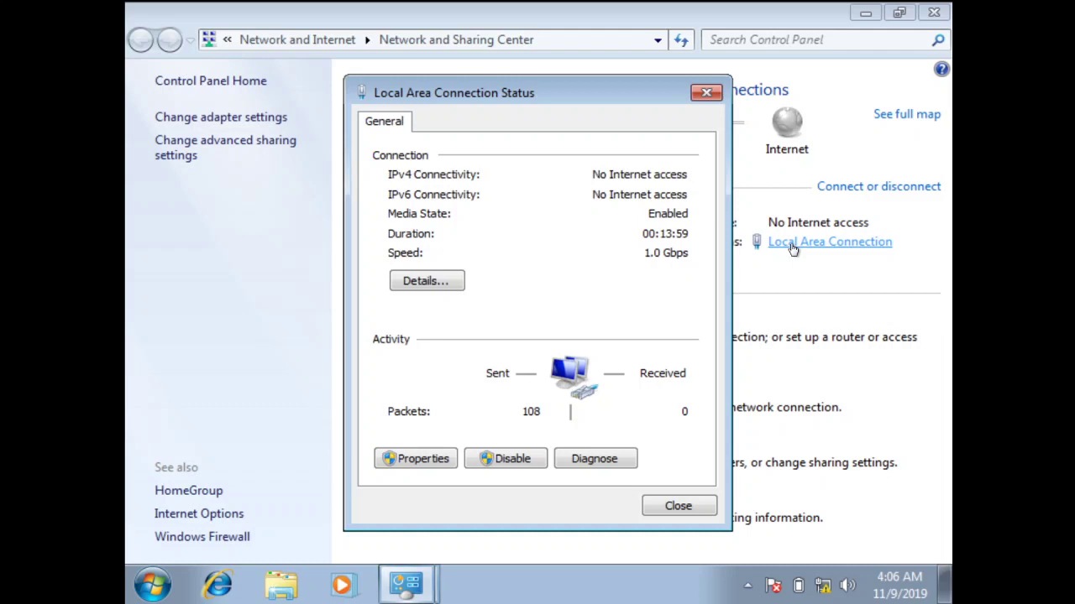
left_click(438, 459)
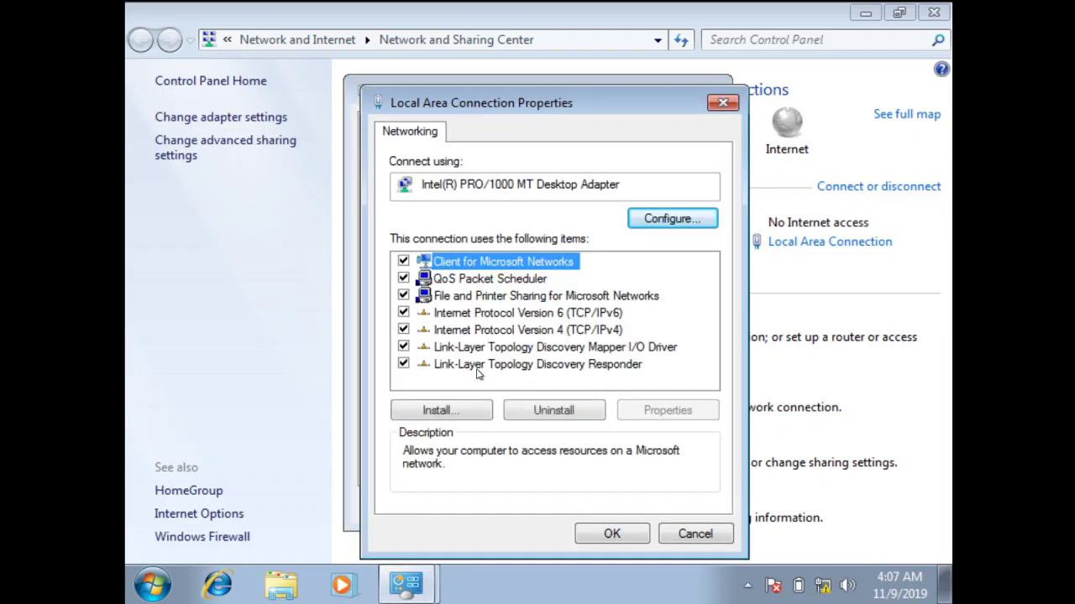
Assign the client the static IPv4 address 192.168.10.2 with the automatically filled subnet mask and accept the IPv4 settings
double_click(531, 333)
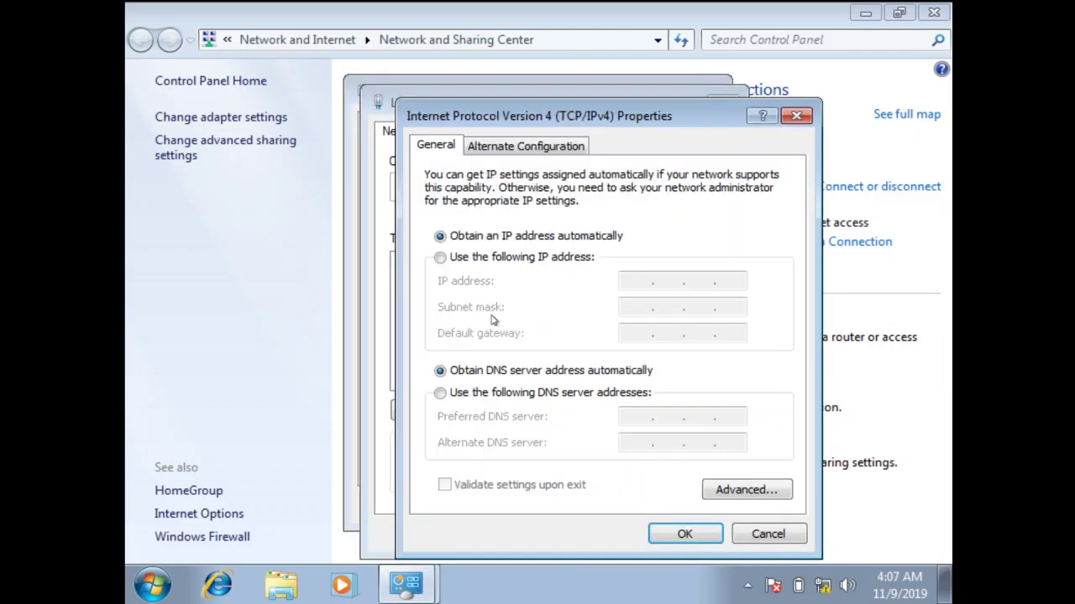
left_click(477, 260)
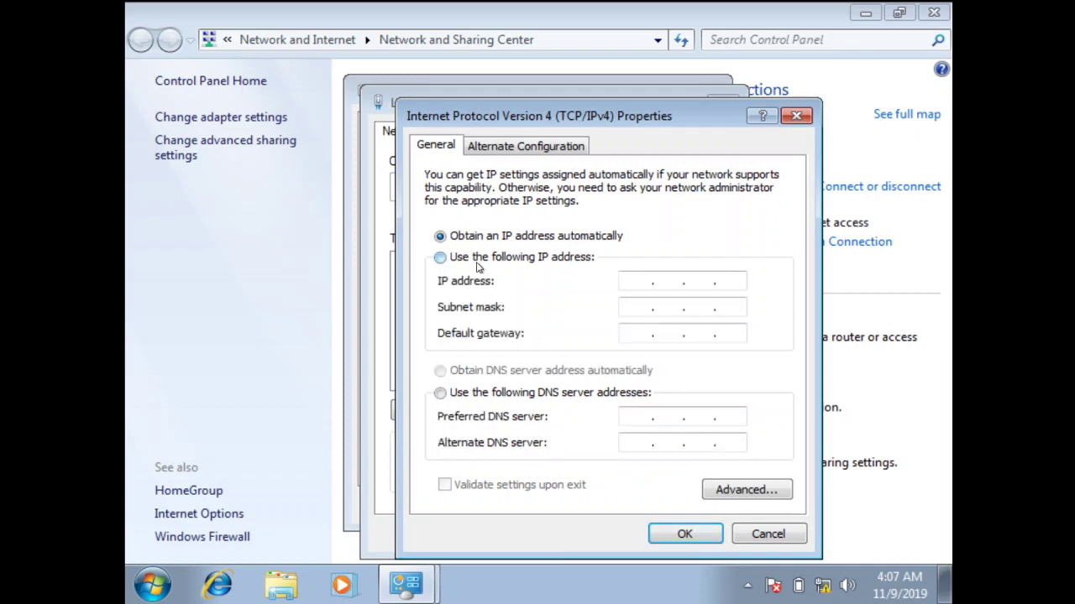
left_click(638, 281)
type("192")
type("168")
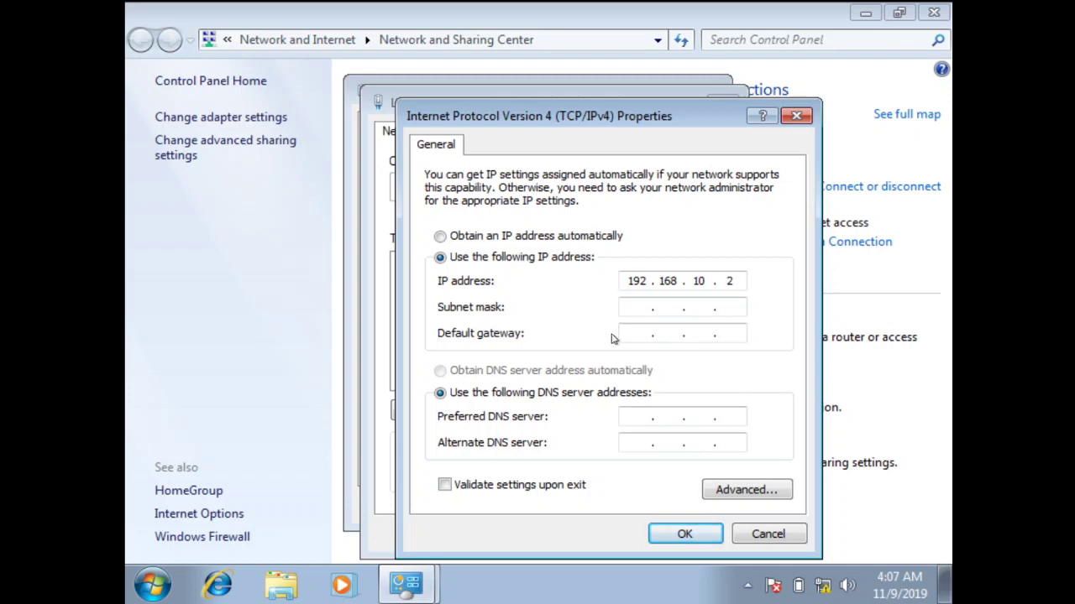
type("10.2")
left_click(658, 304)
left_click(702, 534)
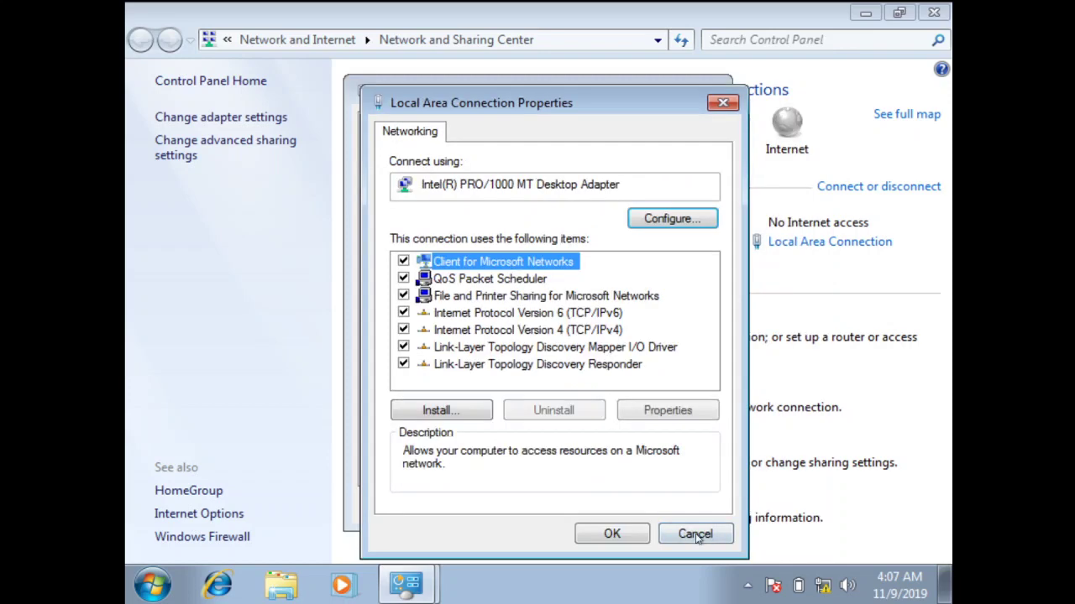
Close the client's Local Area Connection dialogs and turn off Windows Firewall for both the private and public network locations
left_click(636, 534)
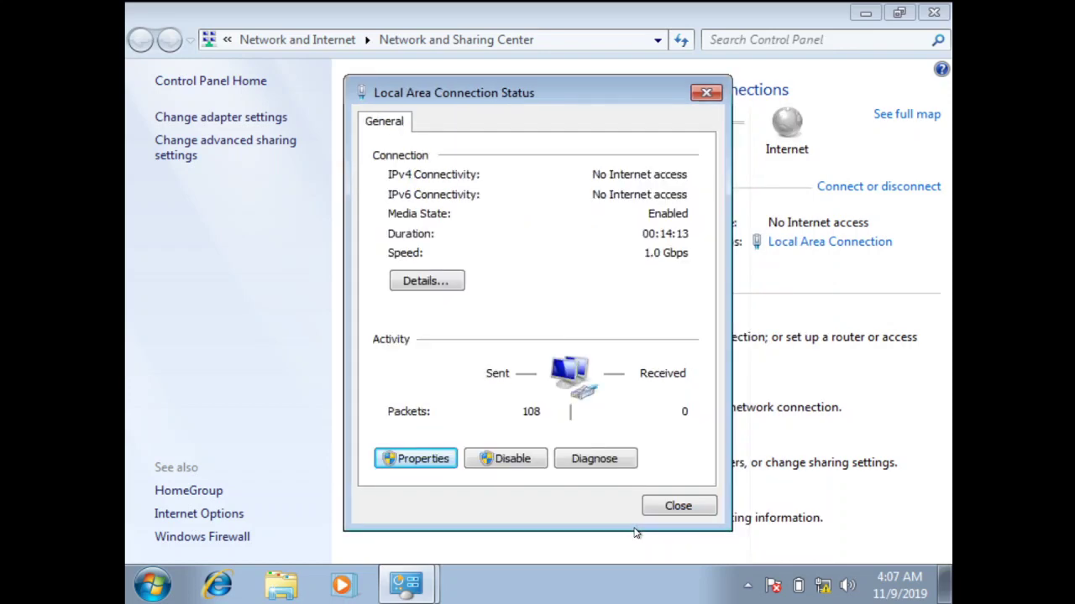
left_click(689, 511)
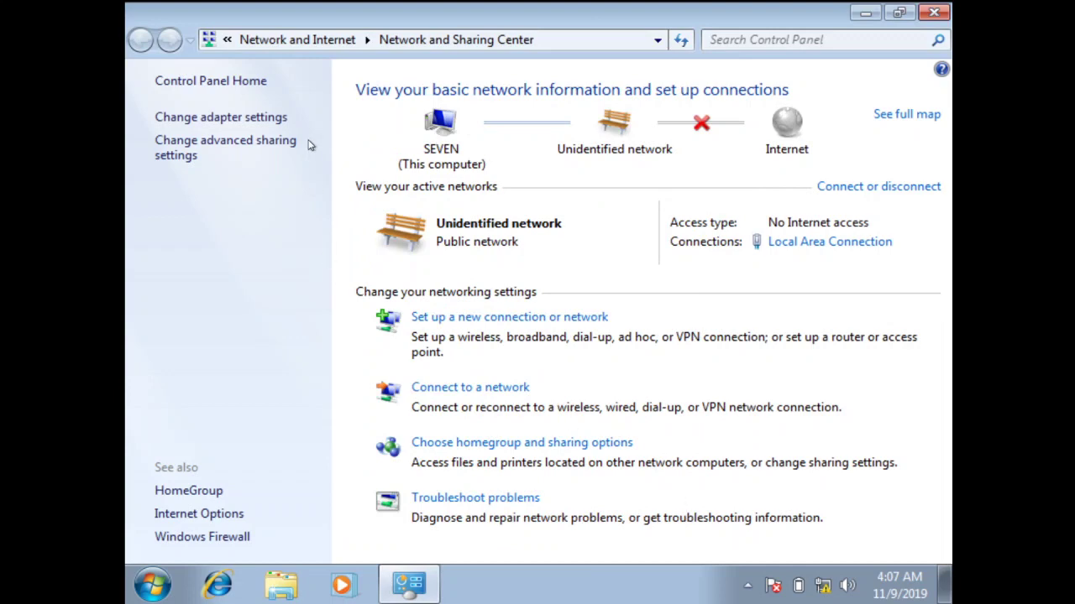
left_click(193, 542)
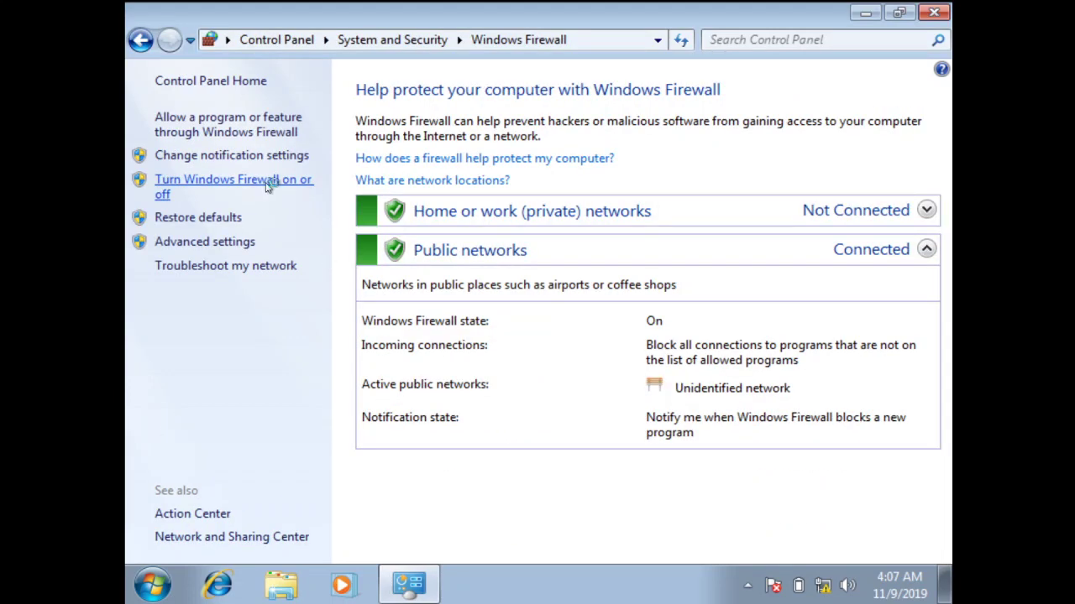
left_click(268, 186)
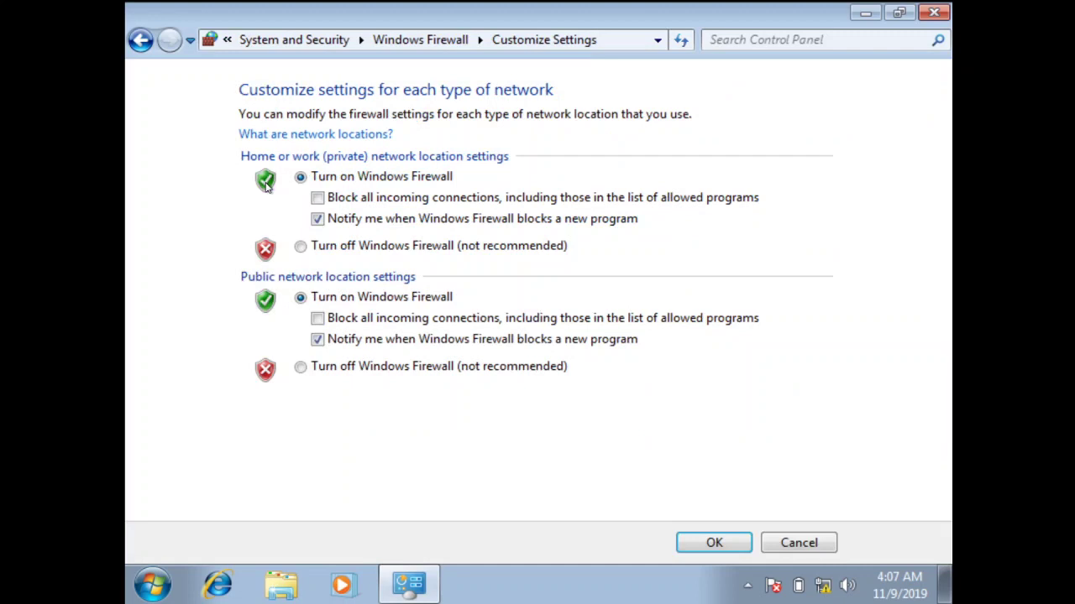
left_click(314, 249)
left_click(301, 368)
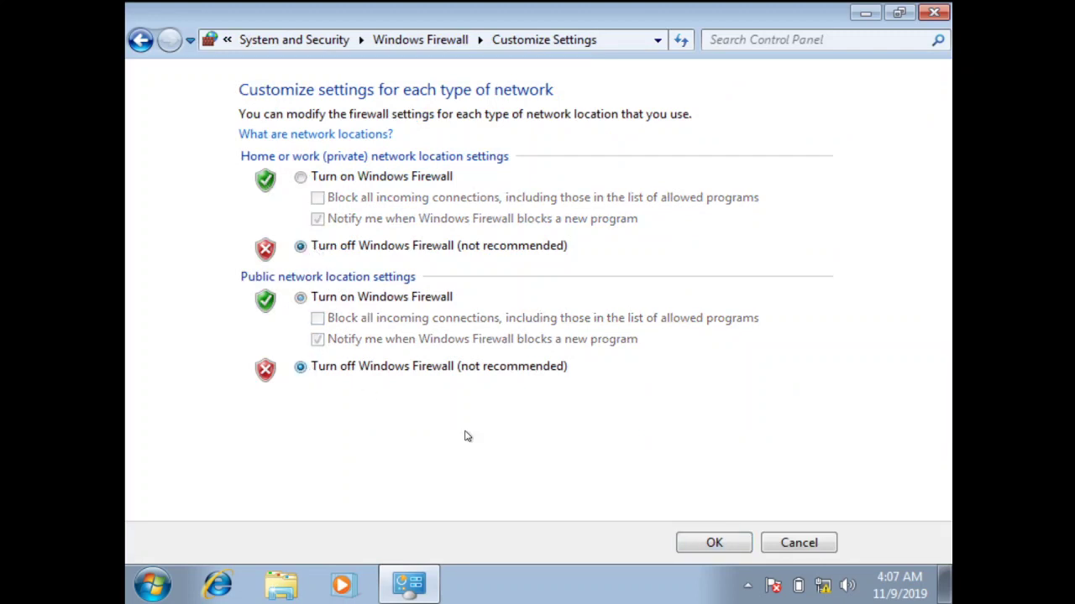
left_click(714, 543)
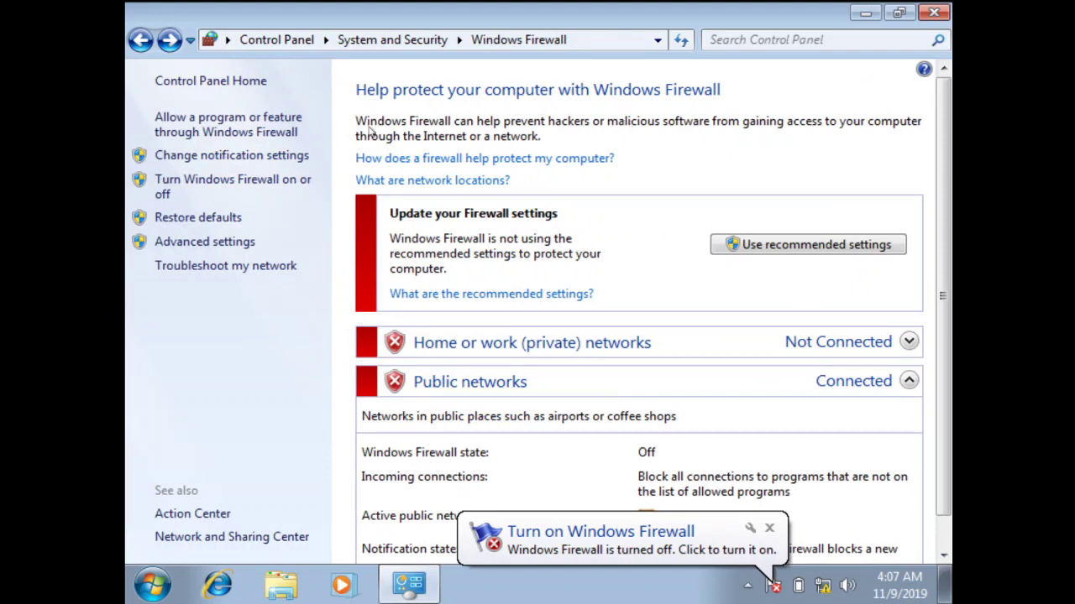
Find the time zone setting in Control Panel, set it to (UTC+08:00) Kuala Lumpur, Singapore, and close Control Panel
left_click(254, 82)
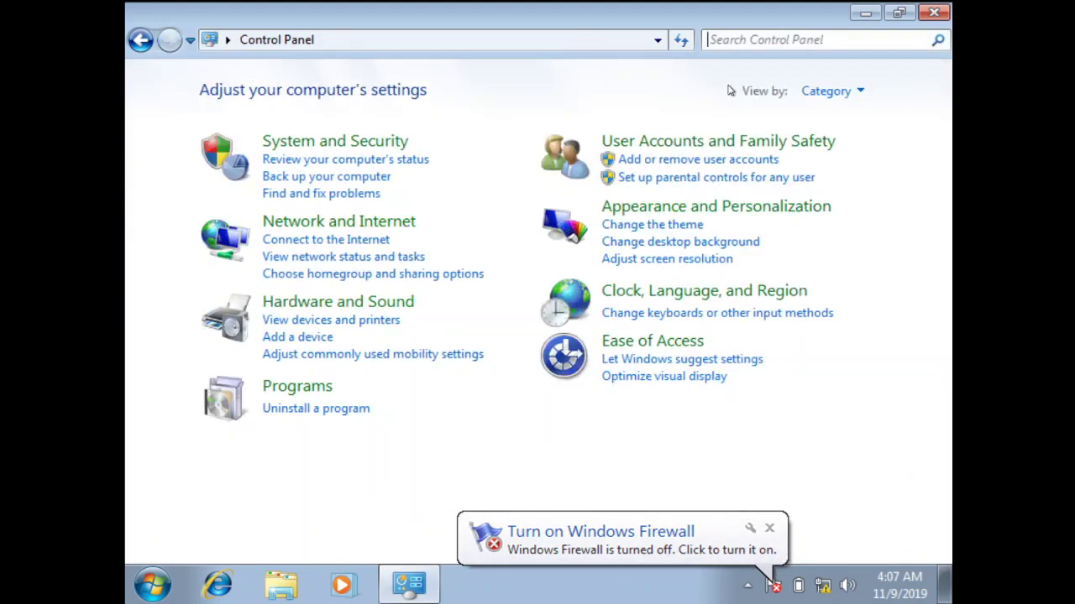
left_click(736, 39)
type("time zone")
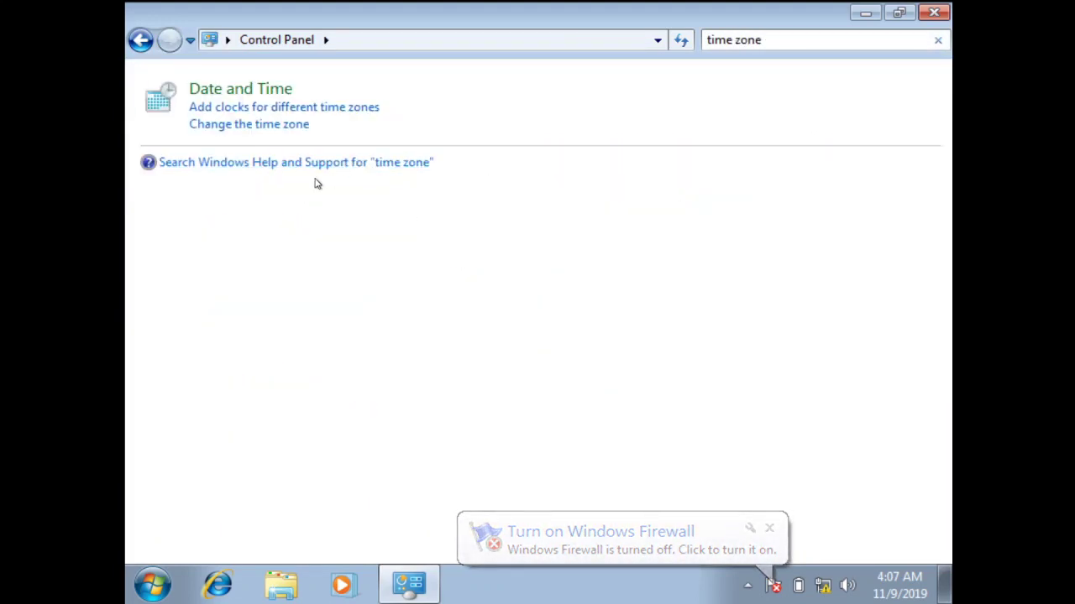
left_click(265, 124)
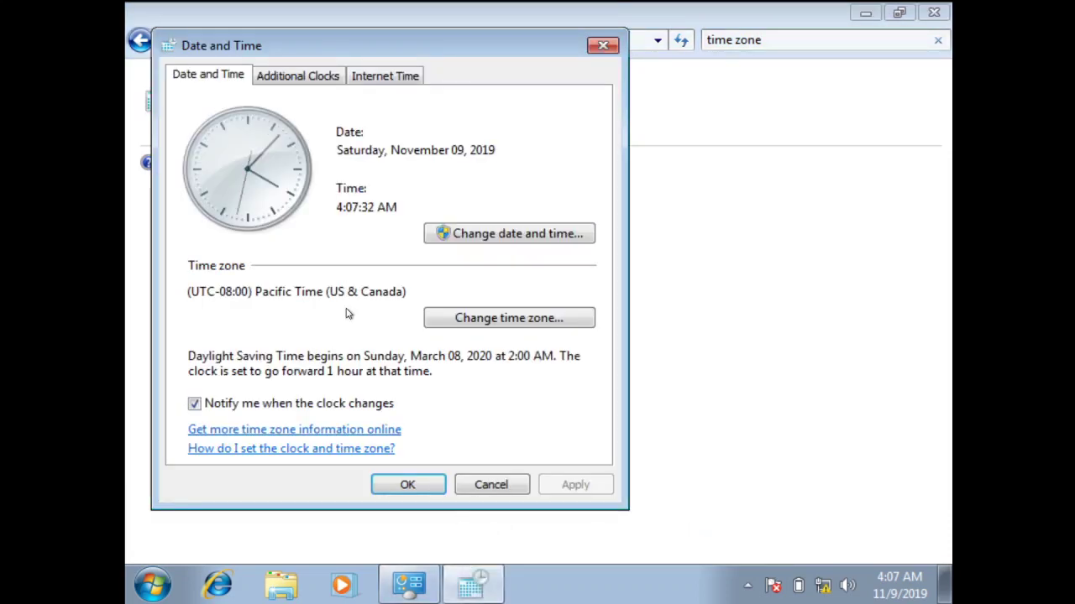
left_click(465, 319)
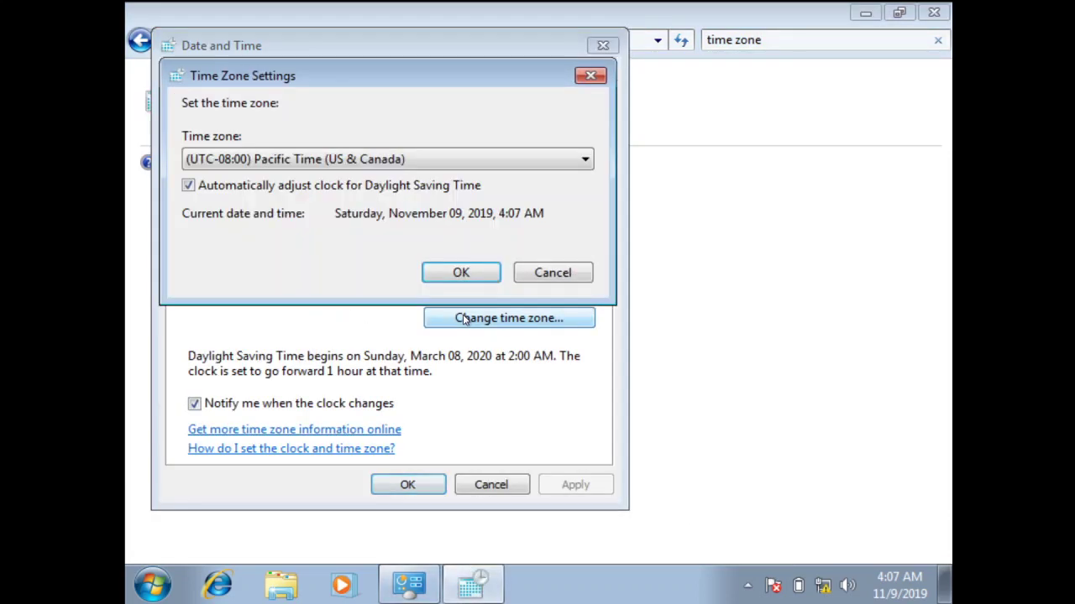
left_click(424, 157)
scroll(335, 217, "down", 2)
scroll(334, 216, "down", 18)
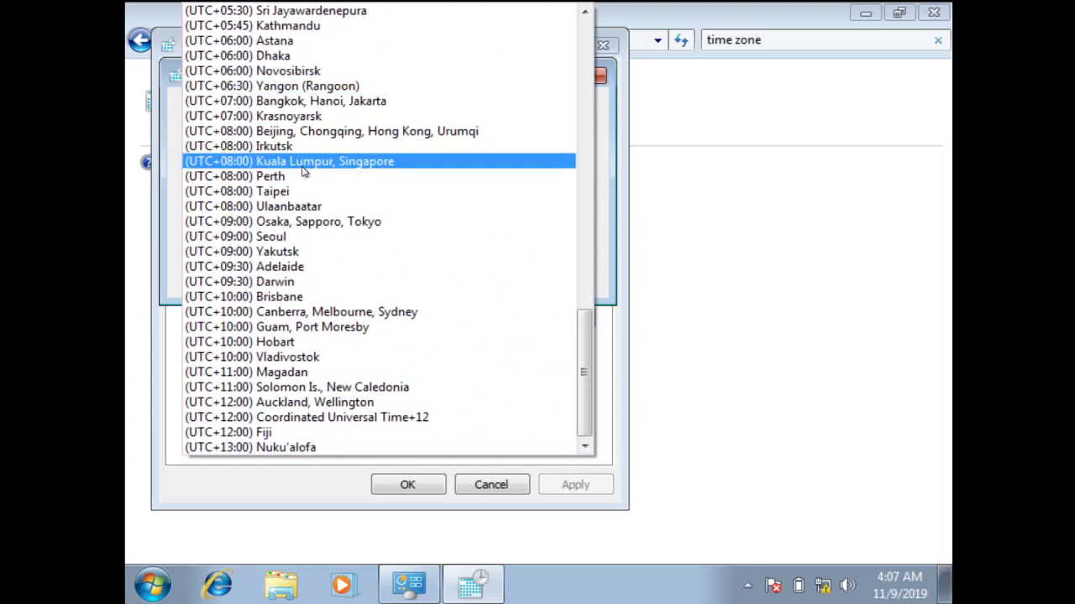
left_click(303, 167)
left_click(473, 276)
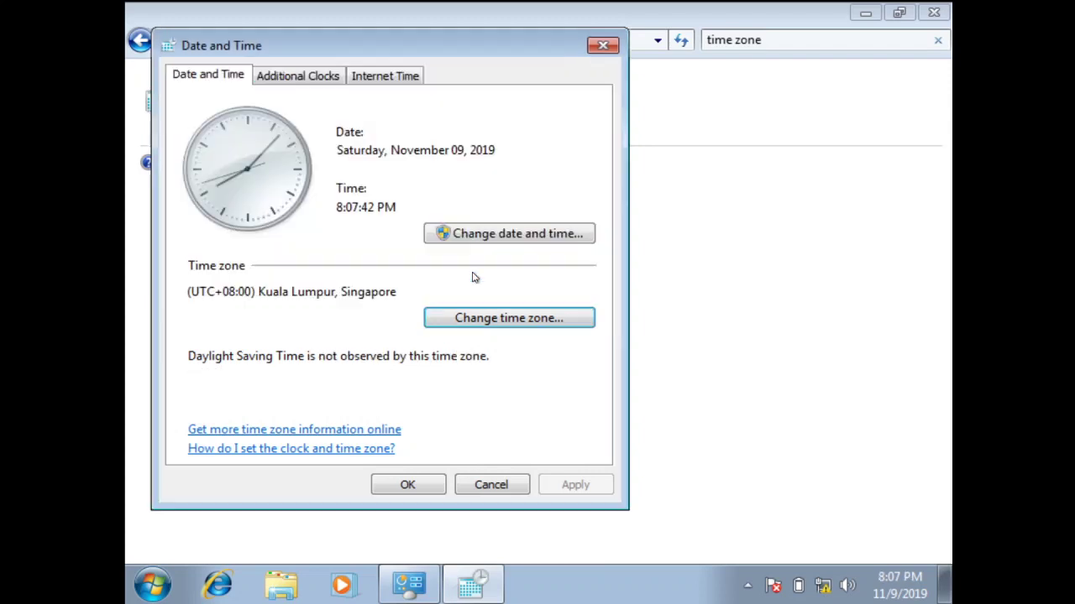
left_click(407, 483)
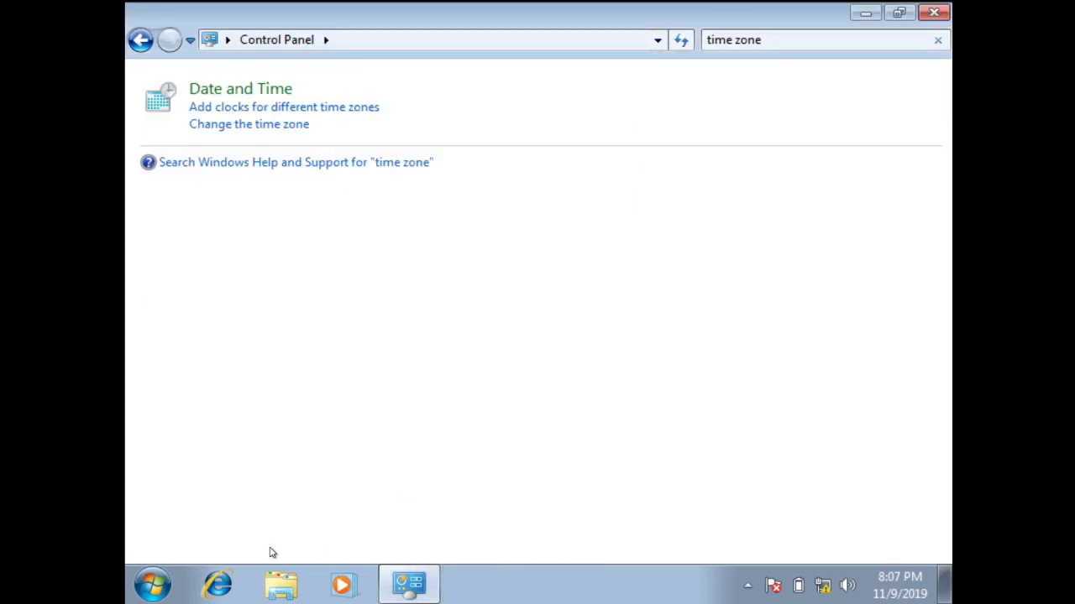
left_click(938, 12)
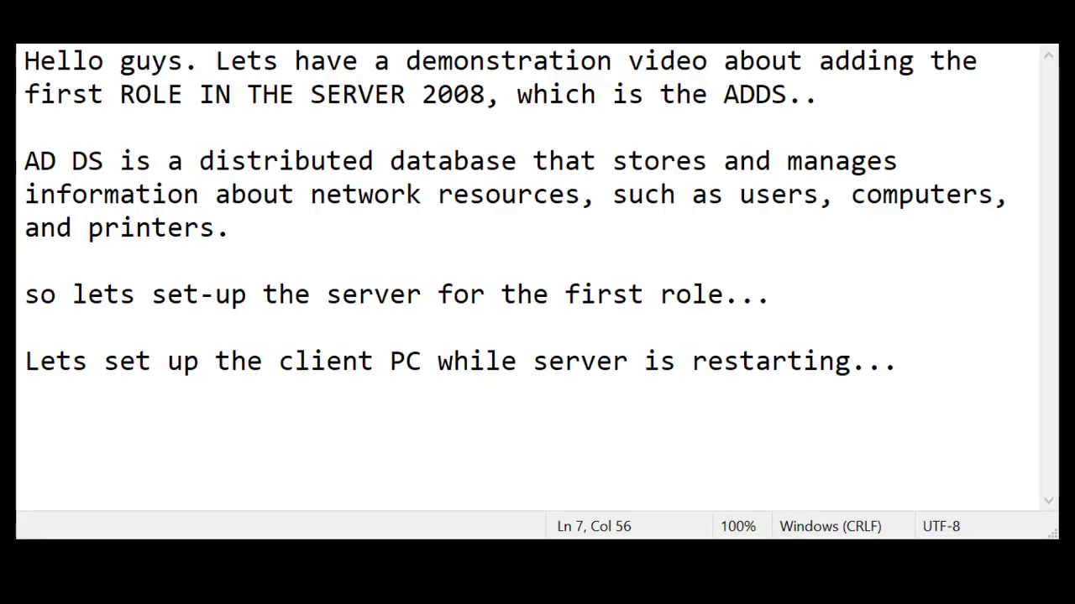
Switch to the Notepad note and add the line "Lets go back to the server for the next configuration..." below the existing text
left_click(847, 243)
left_click(905, 361)
key("Return")
key("Return")
type("Lets")
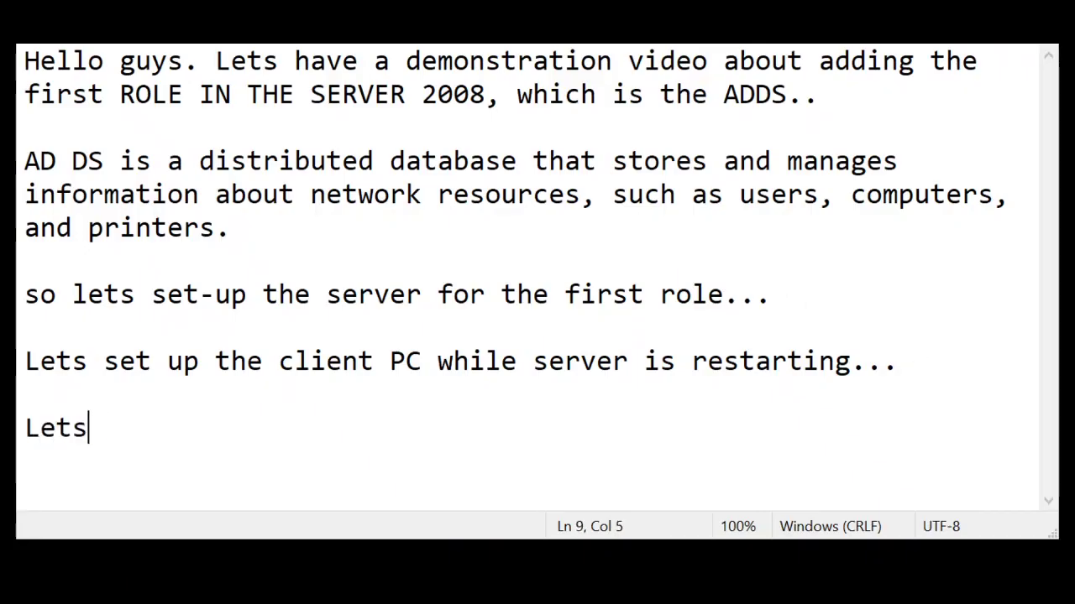
type(" go back to the server.")
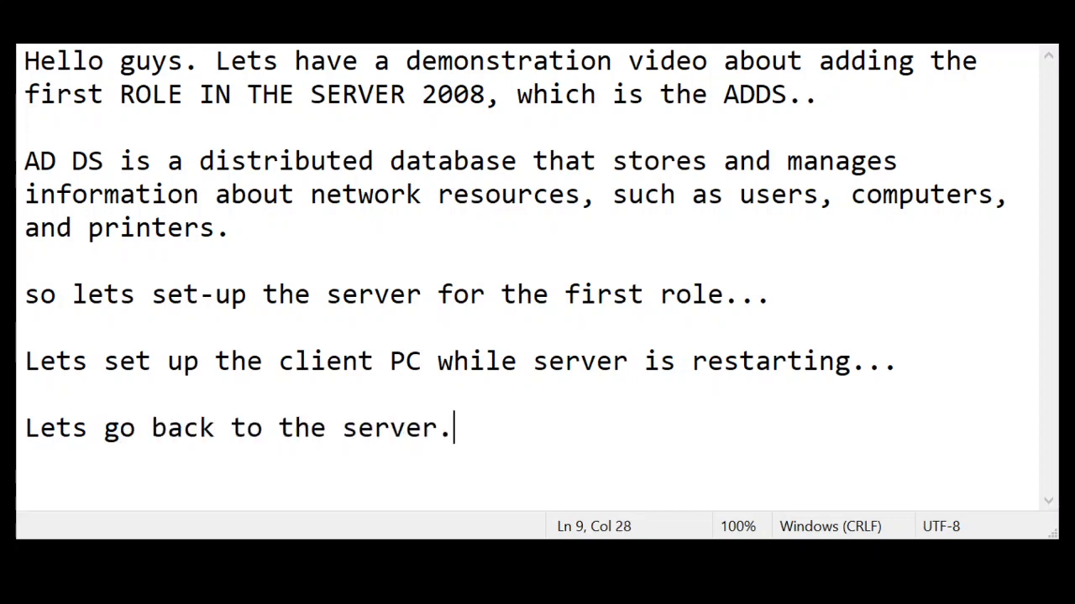
key("BackSpace")
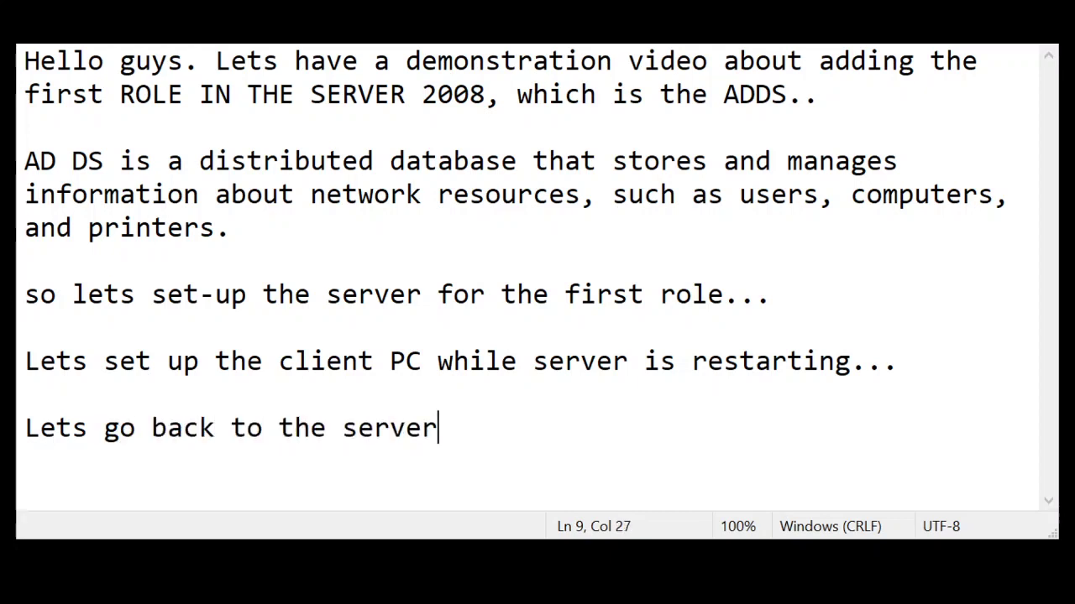
type("for the next configuration")
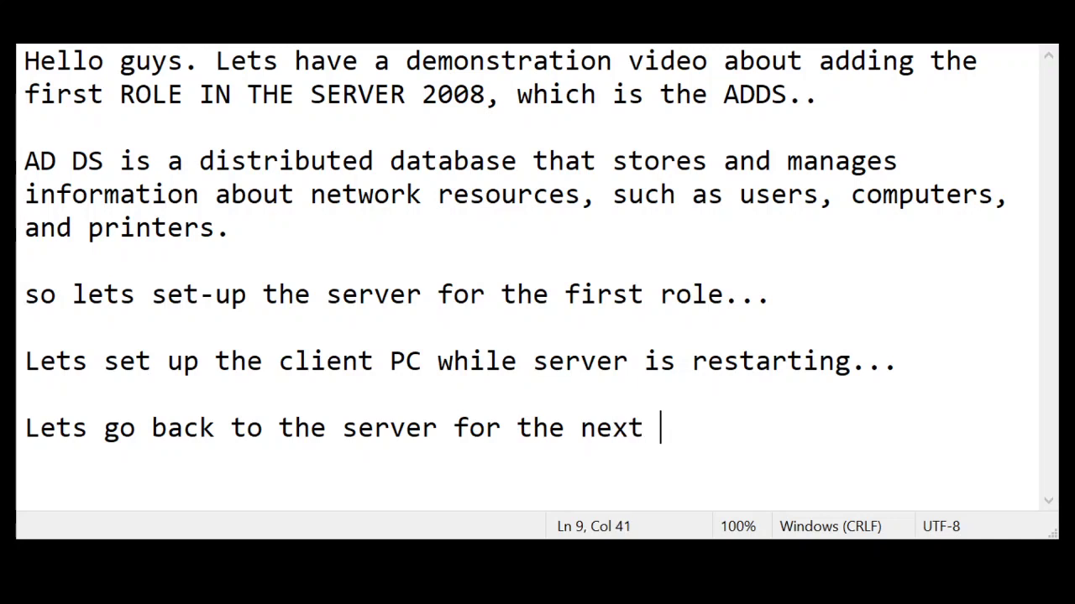
type("...")
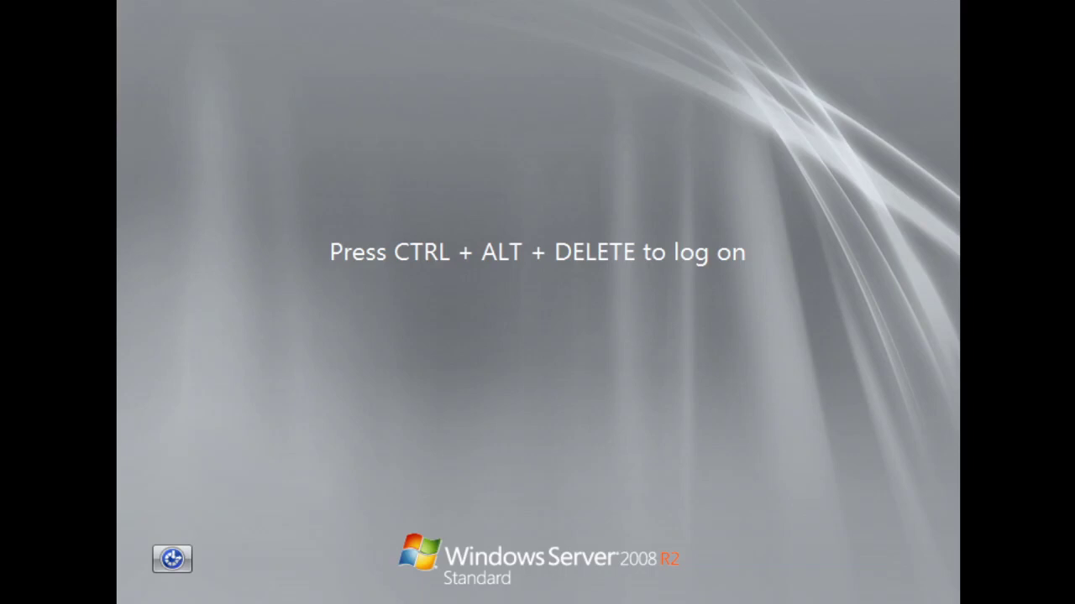
Switch to the restarted server, log on as Administrator with the account password and bring Server Manager into view
key("ctrl+alt+Delete")
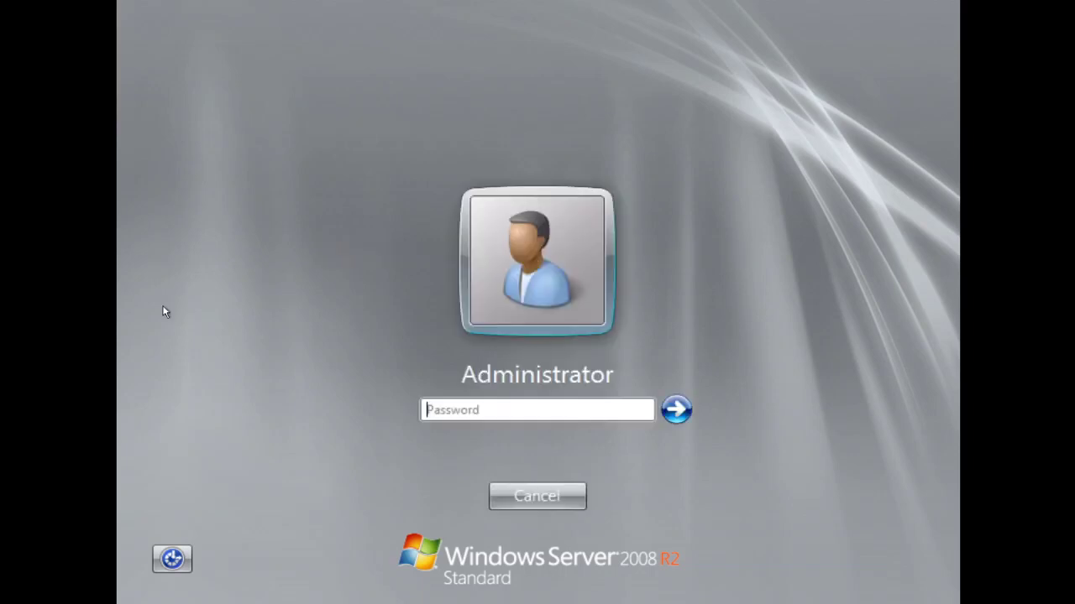
type("********")
key("Return")
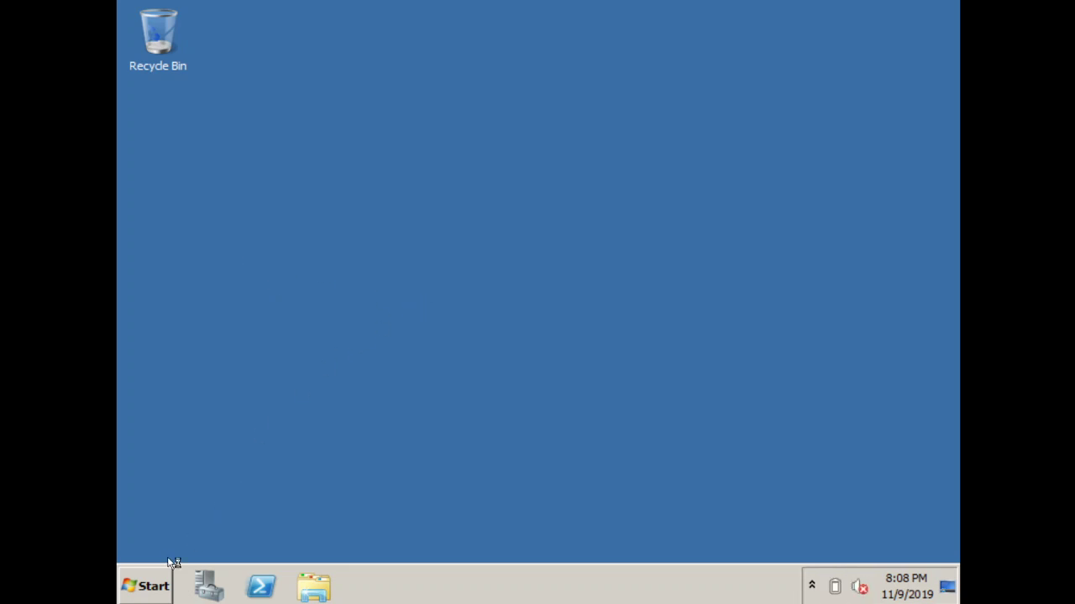
left_click(163, 586)
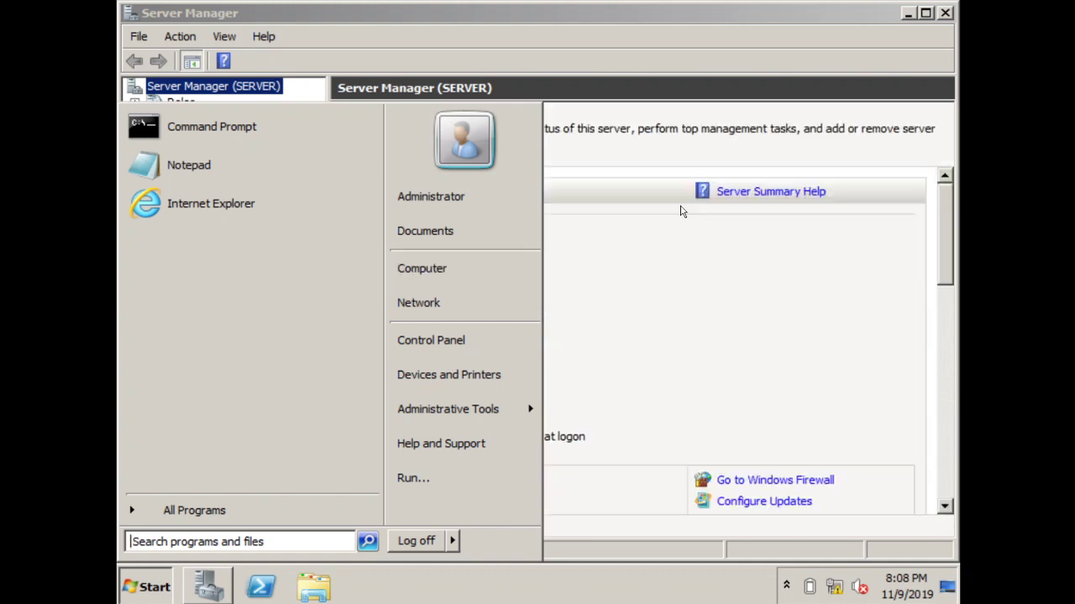
left_click(681, 211)
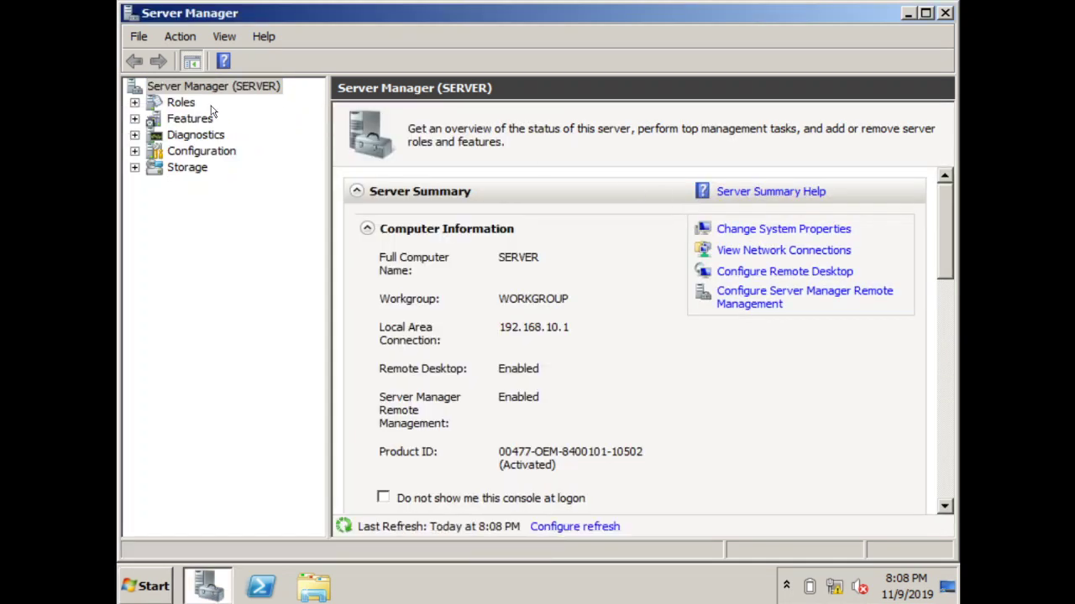
Start the Add Roles Wizard from Server Manager's Roles and select Active Directory Domain Services with its required .NET Framework 3.5.1 features
left_click(180, 102)
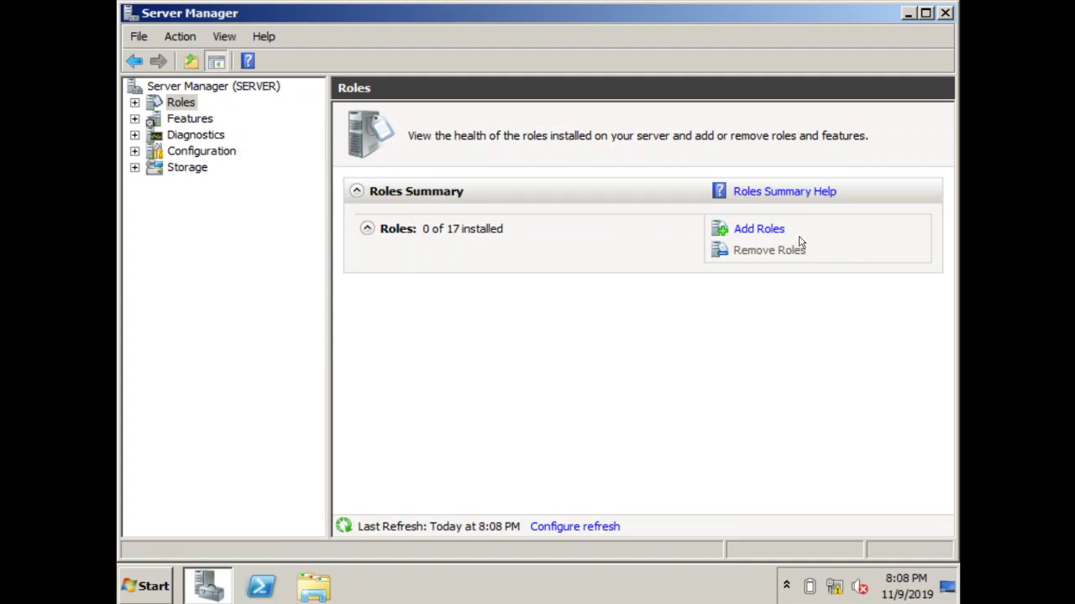
left_click(755, 229)
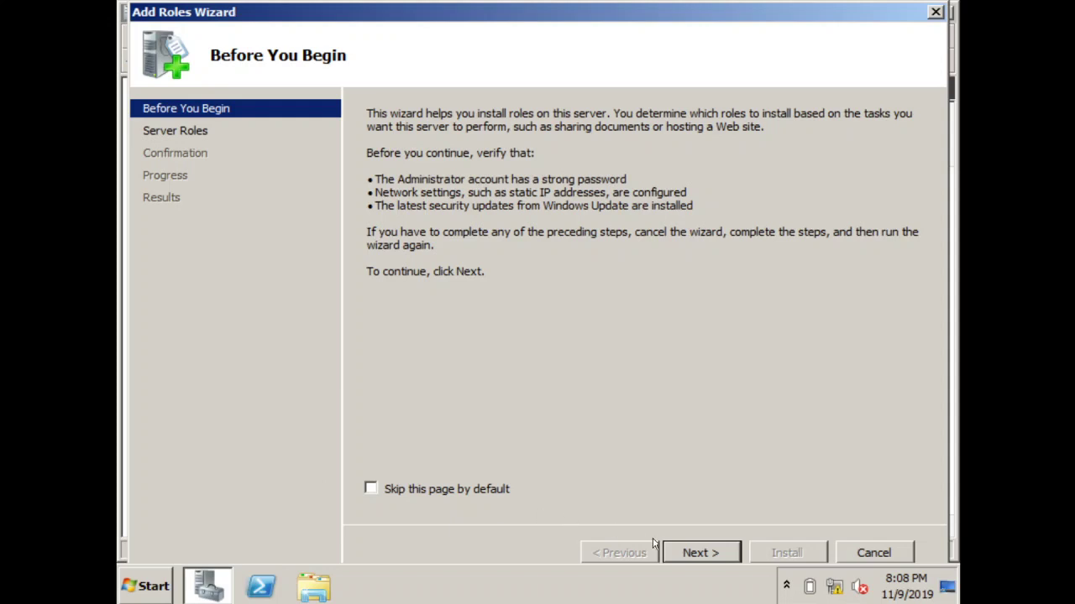
left_click(703, 555)
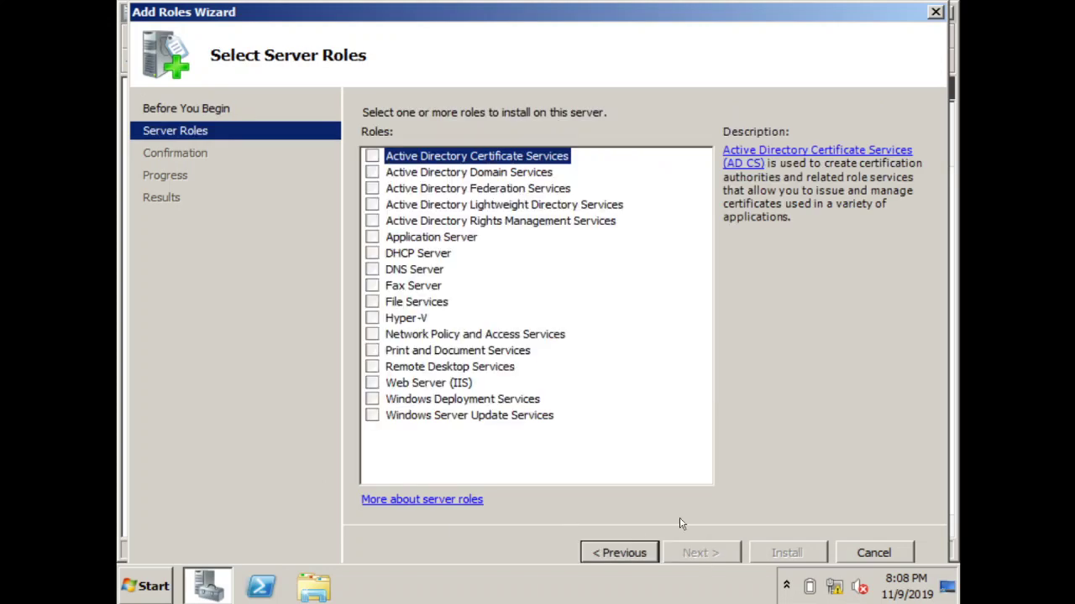
left_click(372, 173)
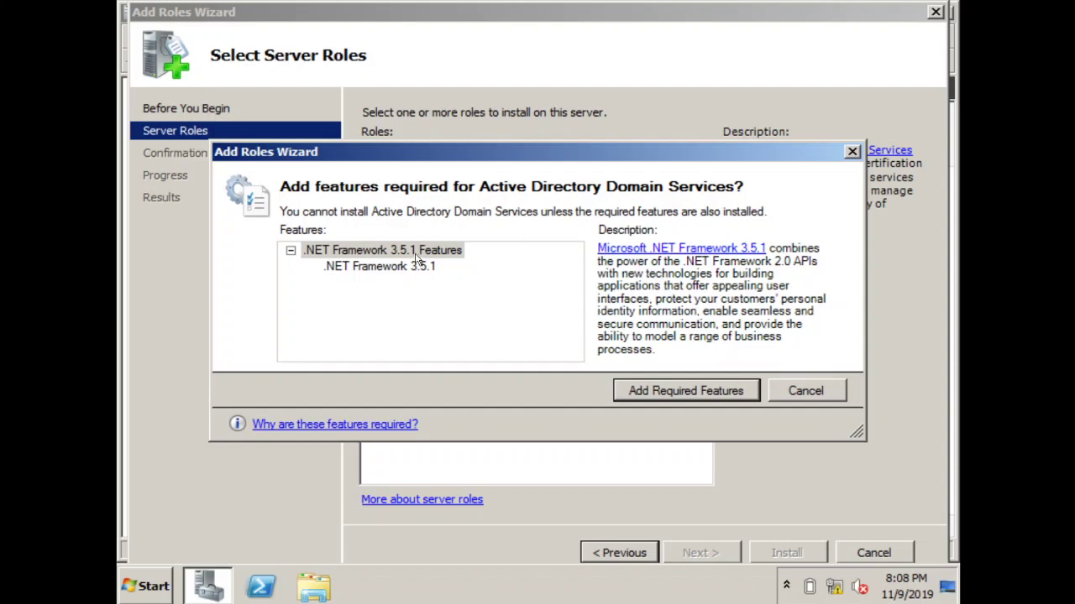
left_click(672, 393)
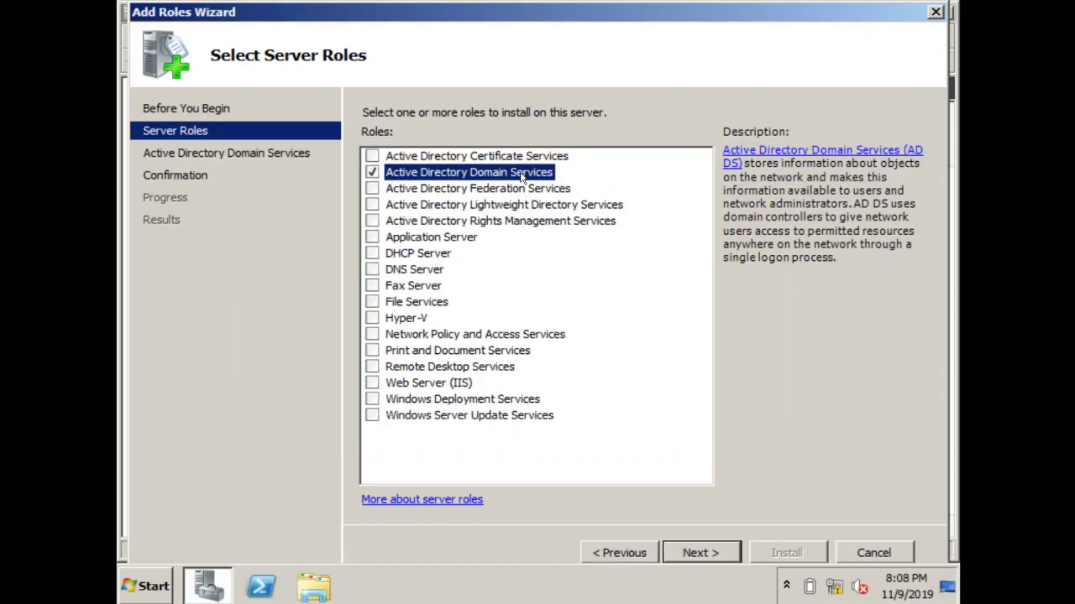
Proceed through the Active Directory Domain Services introduction and confirmation pages and install the role
left_click(716, 553)
left_click(709, 552)
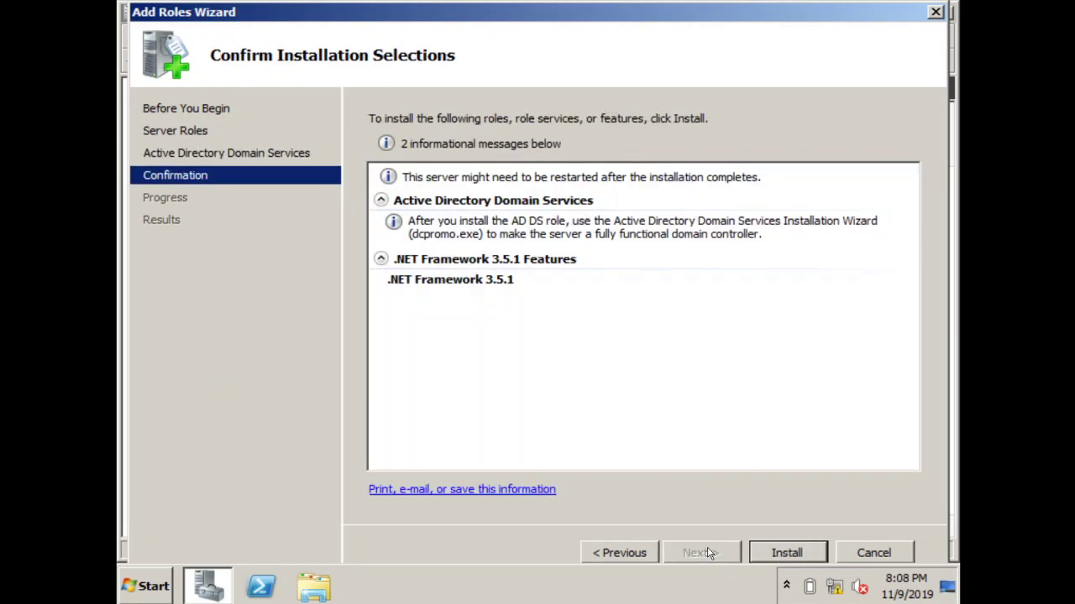
left_click(781, 556)
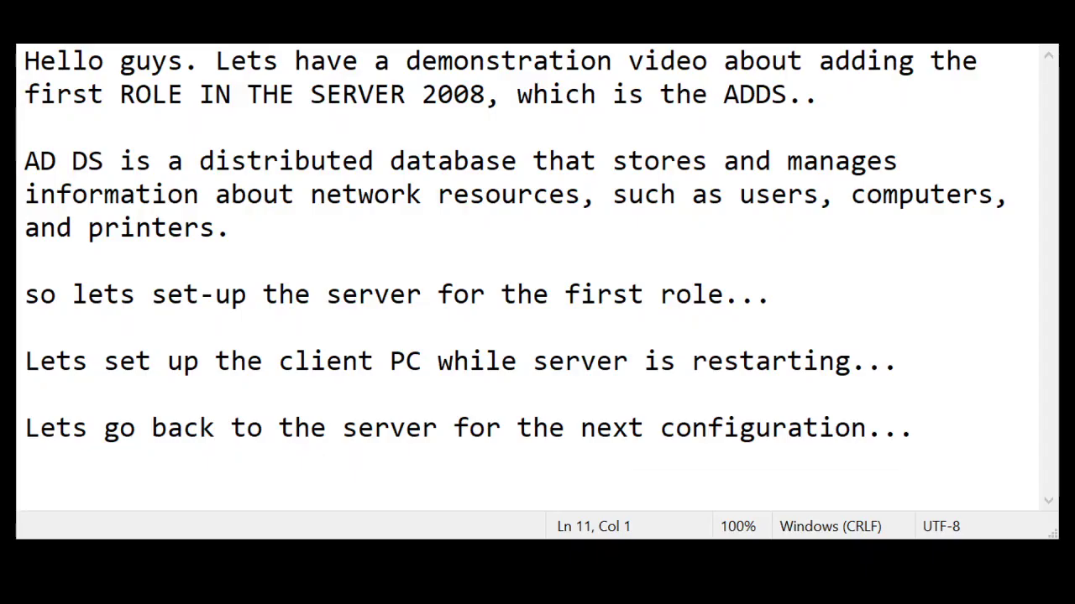
Add the line "Thats how we add the First Role which is the ADDS..." below the existing text, separated by a blank line
left_click(660, 429)
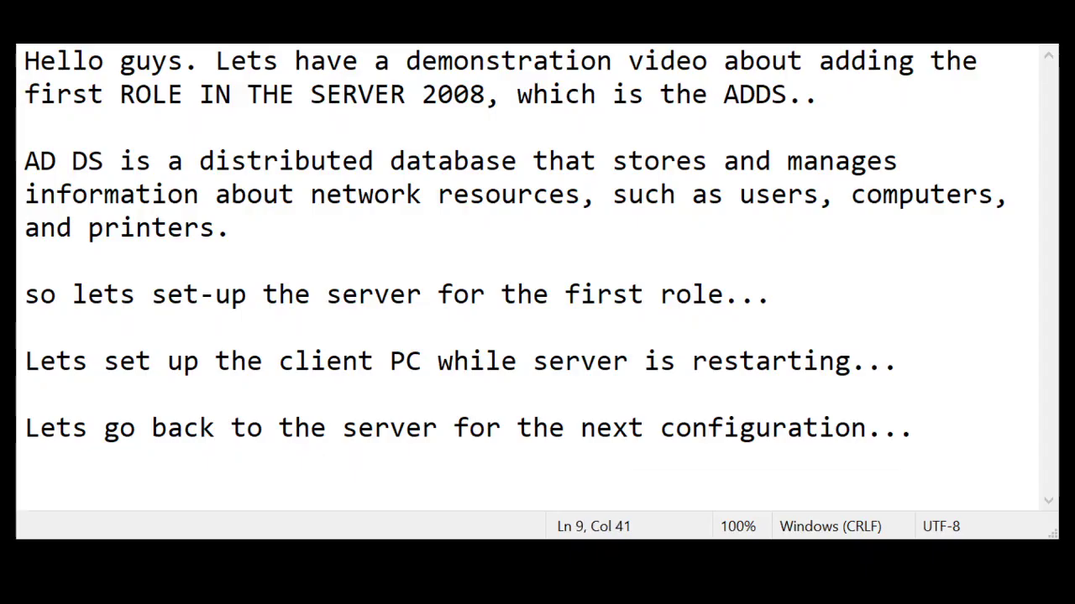
left_click(948, 430)
key("Return")
key("Return")
type("That")
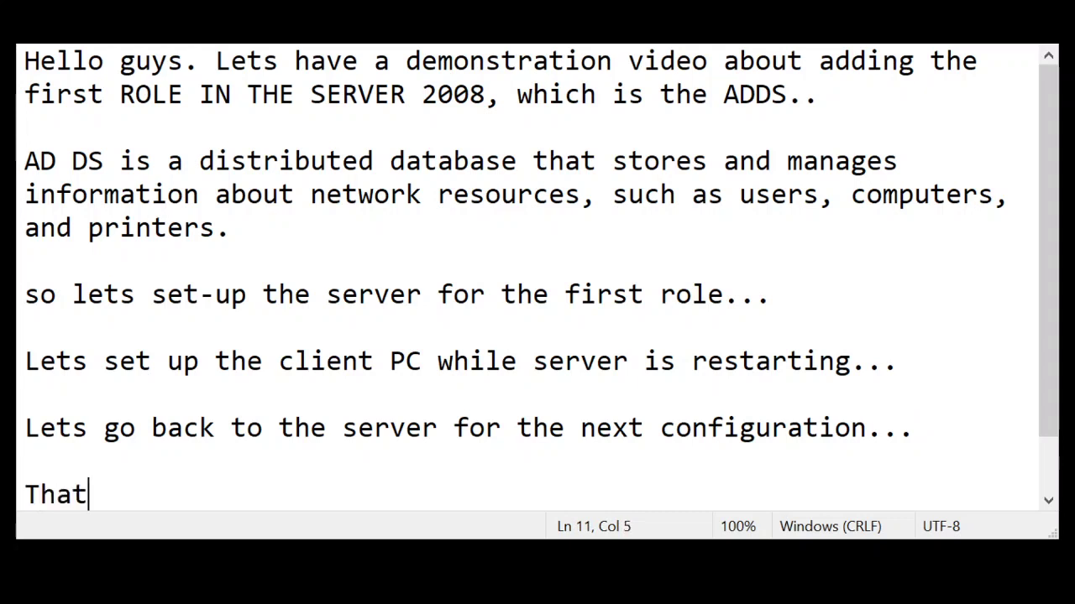
type("s how we add a")
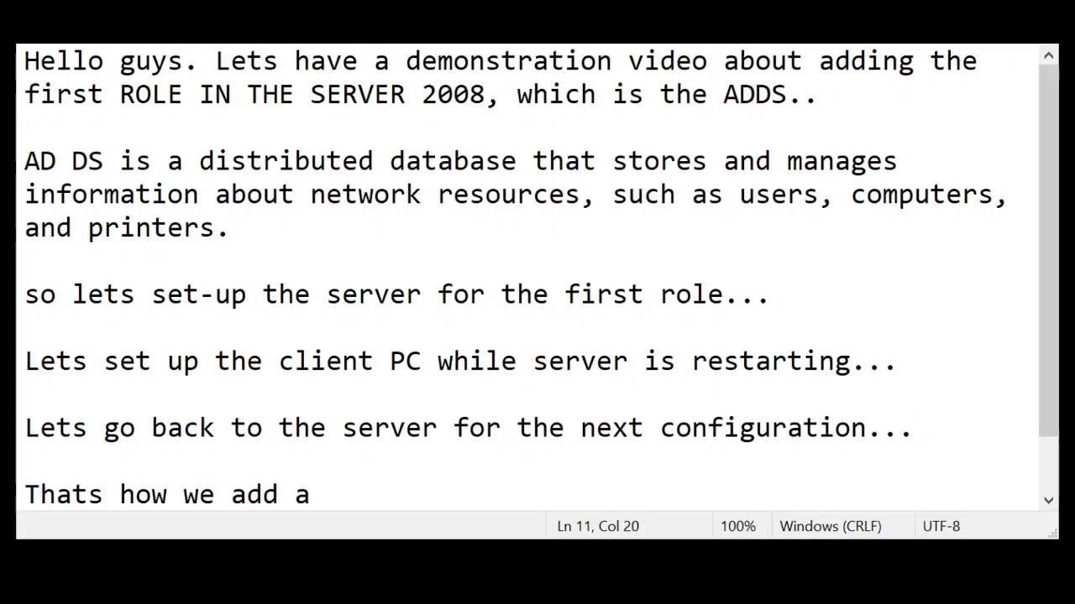
key("BackSpace")
key("BackSpace")
type("the First R")
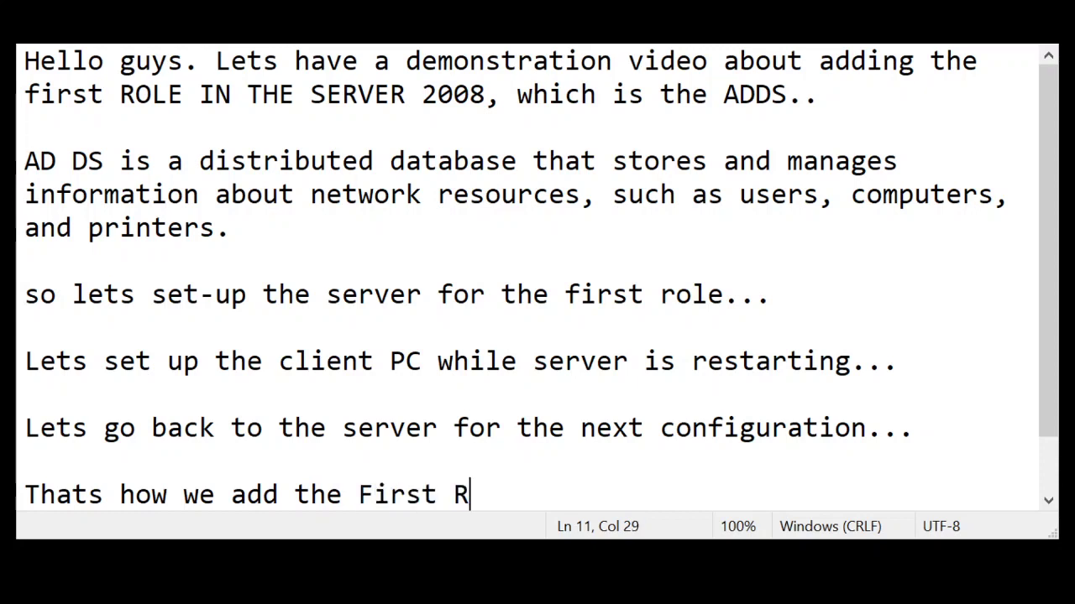
type("ole which is ")
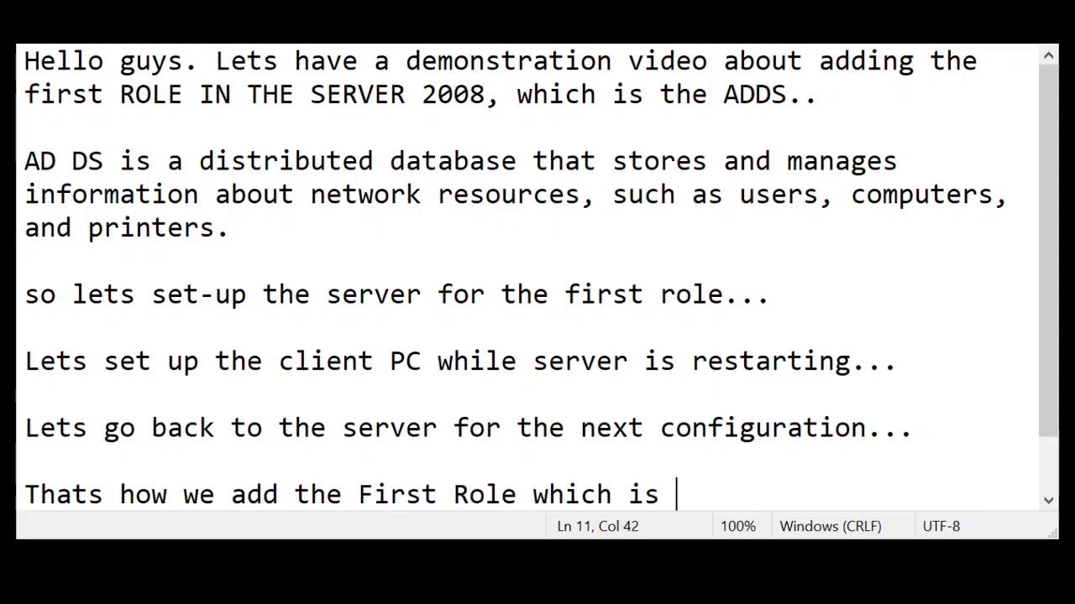
type("the ADDS...")
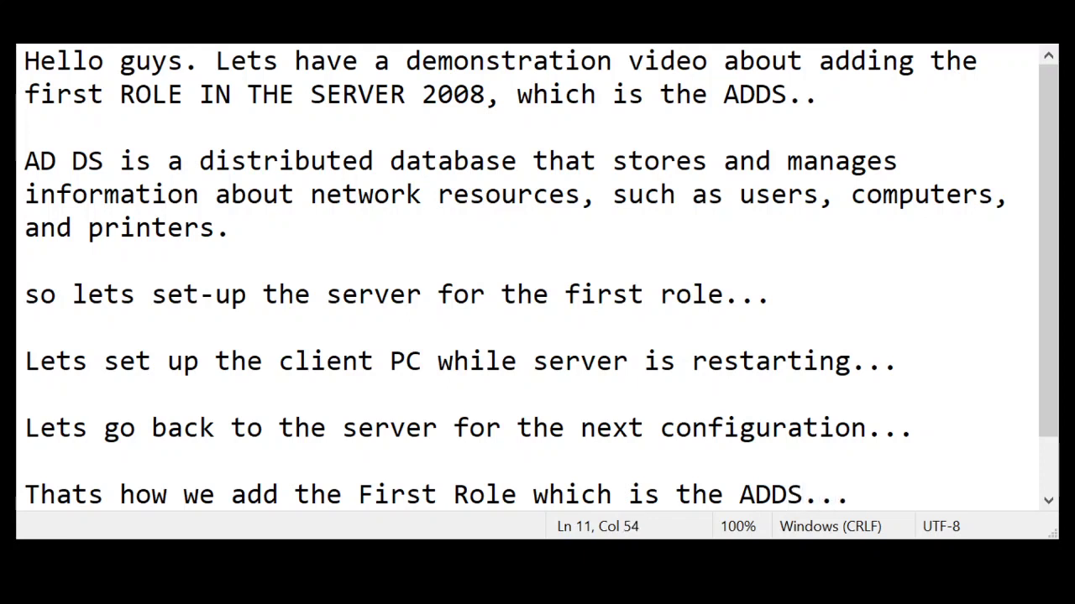
Start a closing line after another blank line with the text "Please see the next video on how to join the DOMA"
key("Return")
key("Return")
type("Please ")
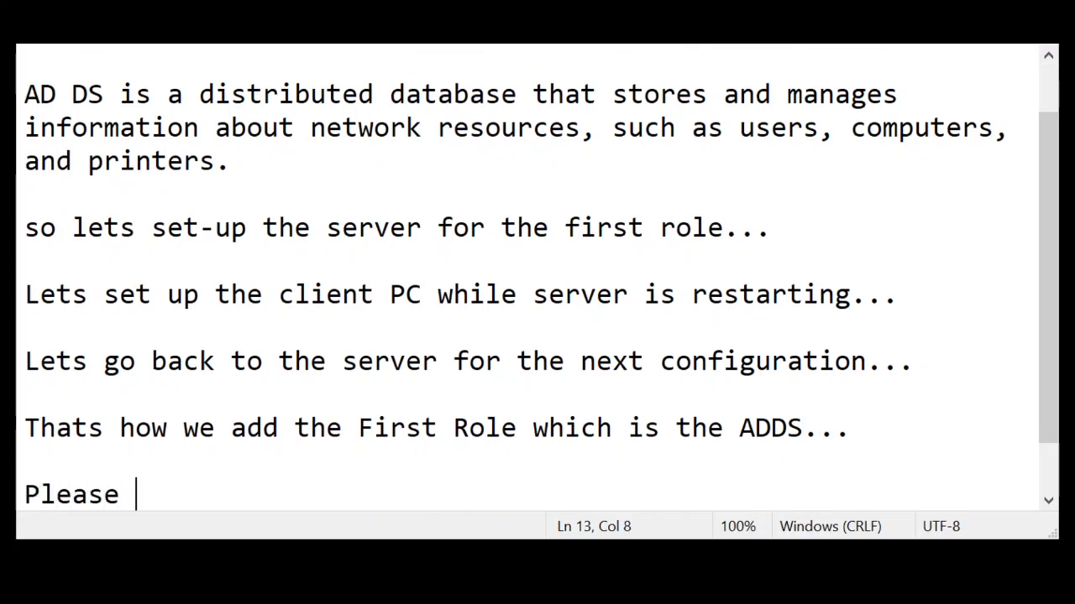
type("see the next v")
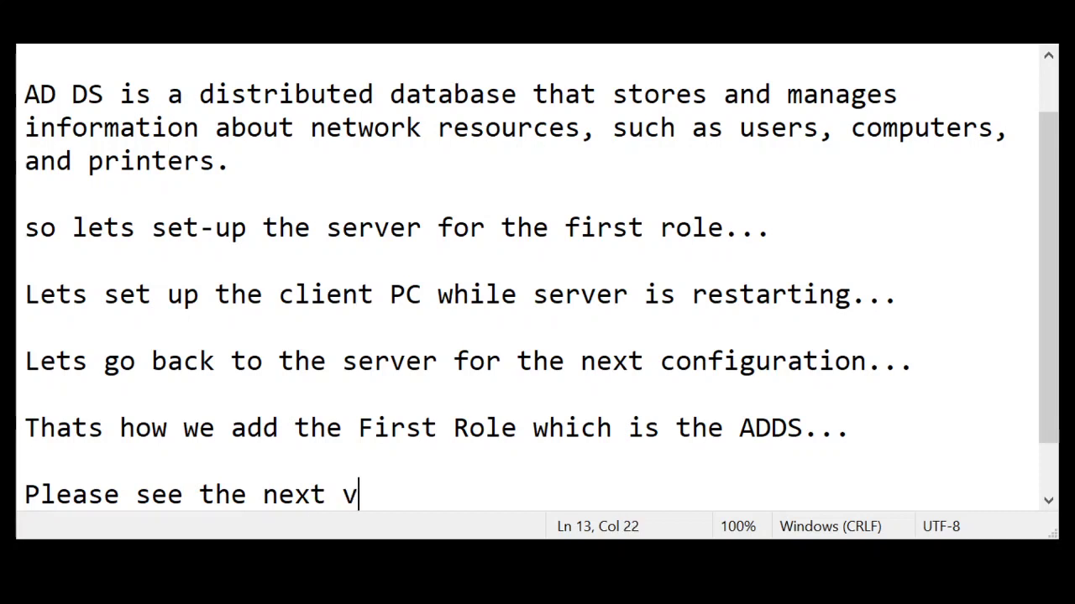
type("ideo on how t")
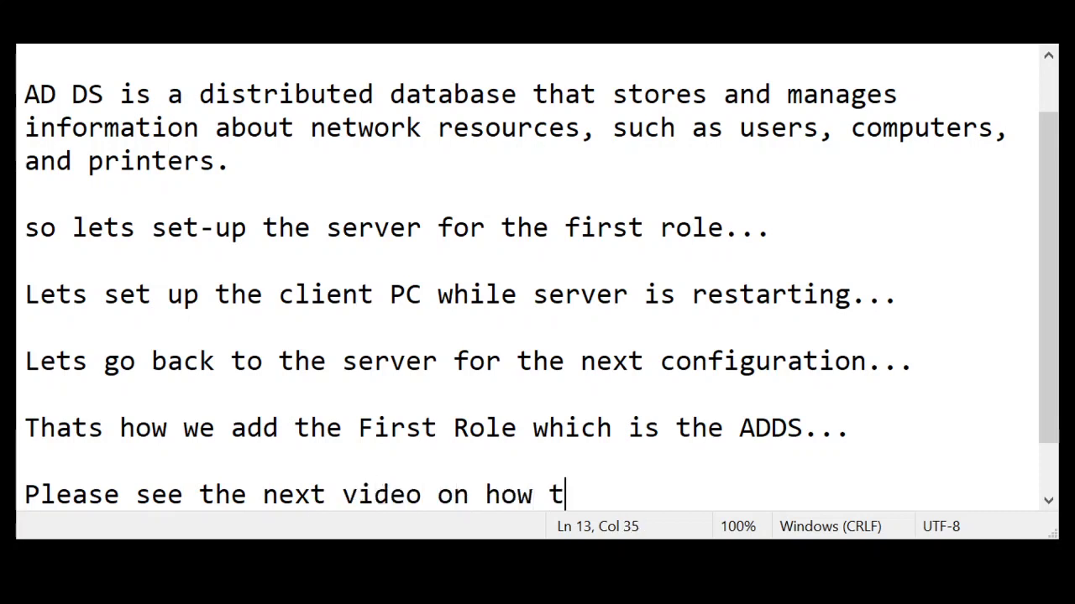
type("o jo")
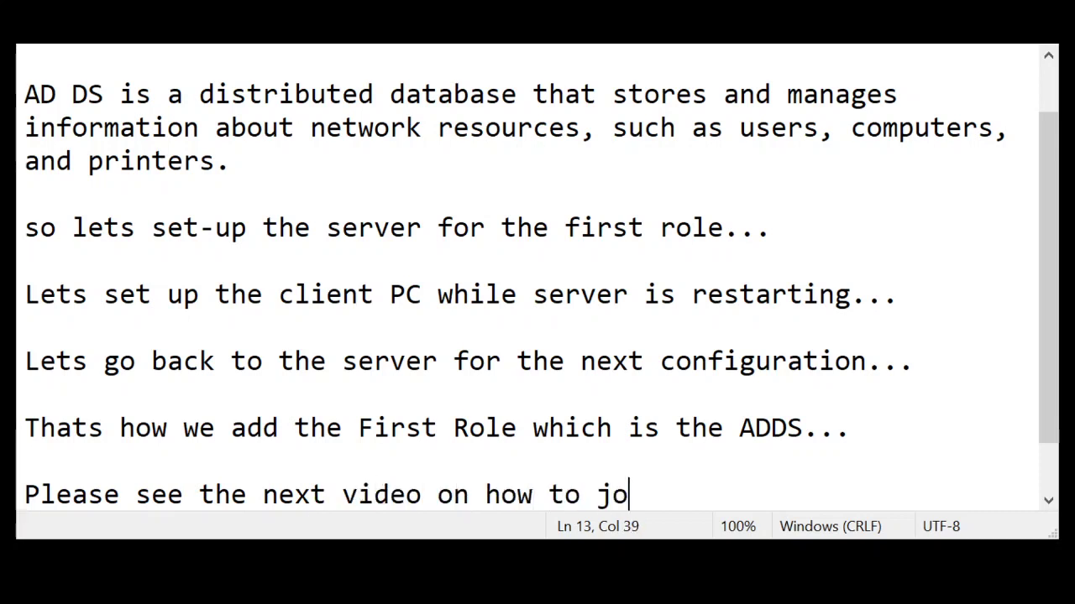
type("in the DOMA")
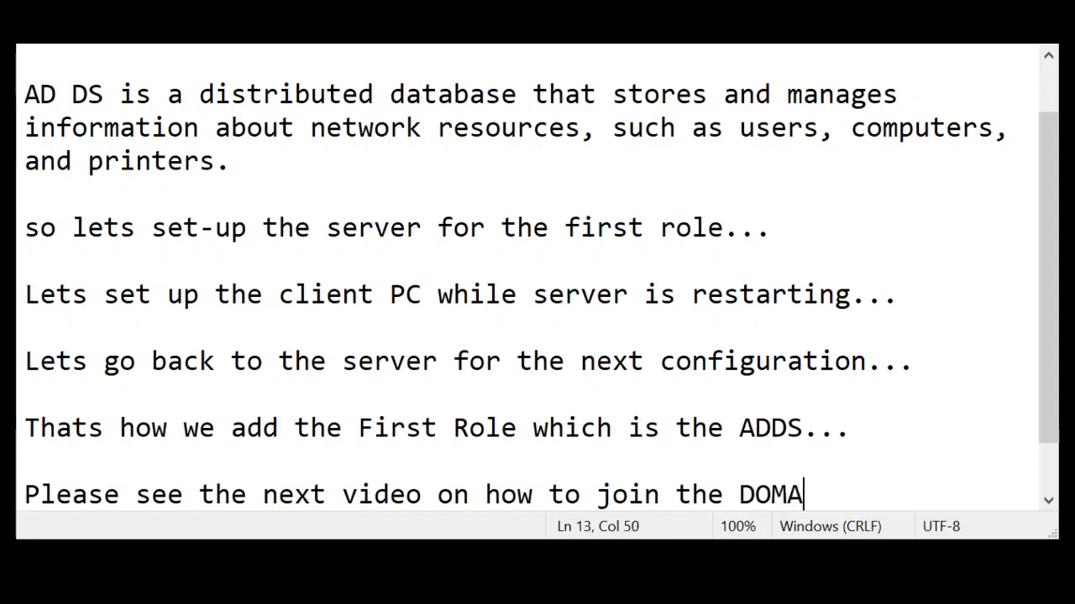